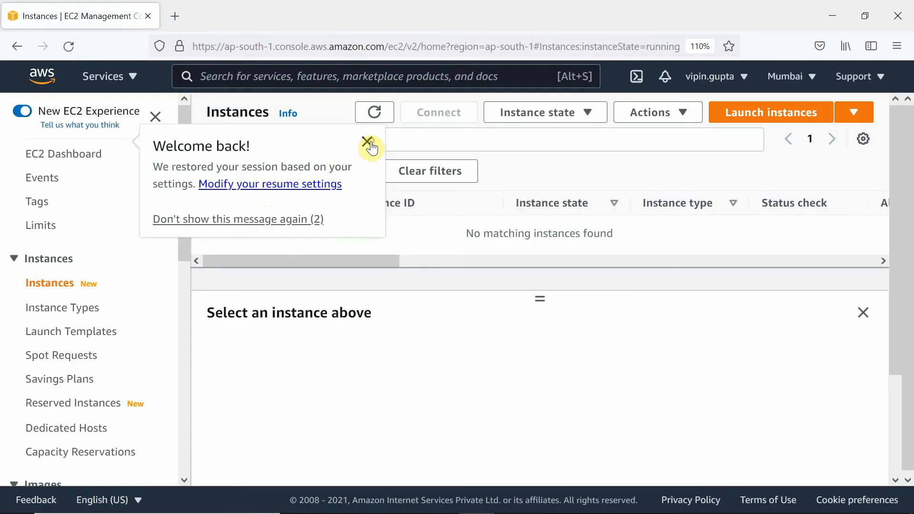
Dismiss the welcome message, open the running instances from the EC2 Dashboard and start launching a new instance.
{"action": "left_click", "coordinate": [368, 142]}
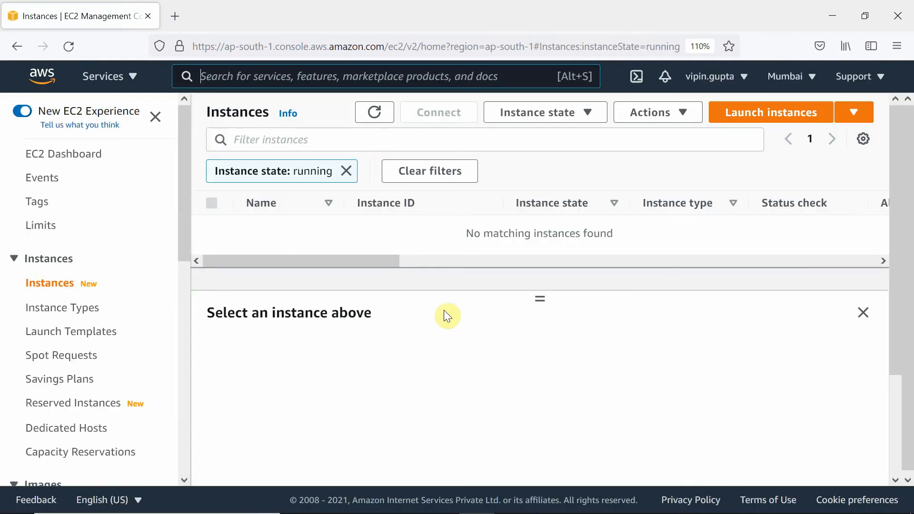
{"action": "left_click", "coordinate": [70, 159]}
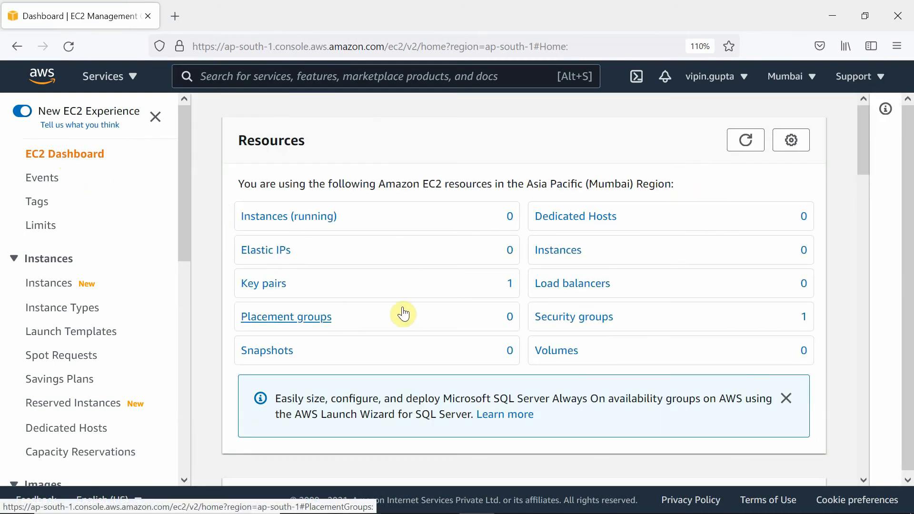
{"action": "left_click", "coordinate": [303, 222]}
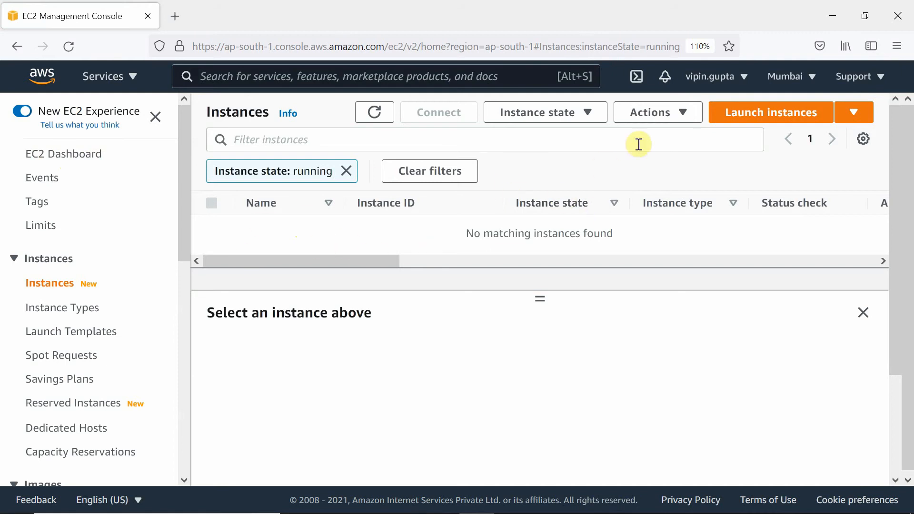
{"action": "left_click", "coordinate": [800, 118]}
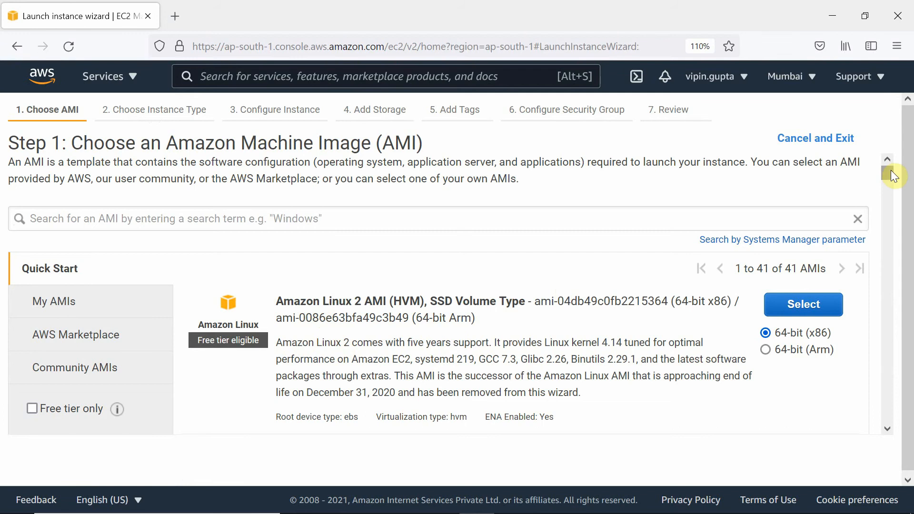
Look through the Quick Start machine images and check the account's own AMIs.
{"action": "left_click_drag", "start_coordinate": [892, 170], "coordinate": [879, 228]}
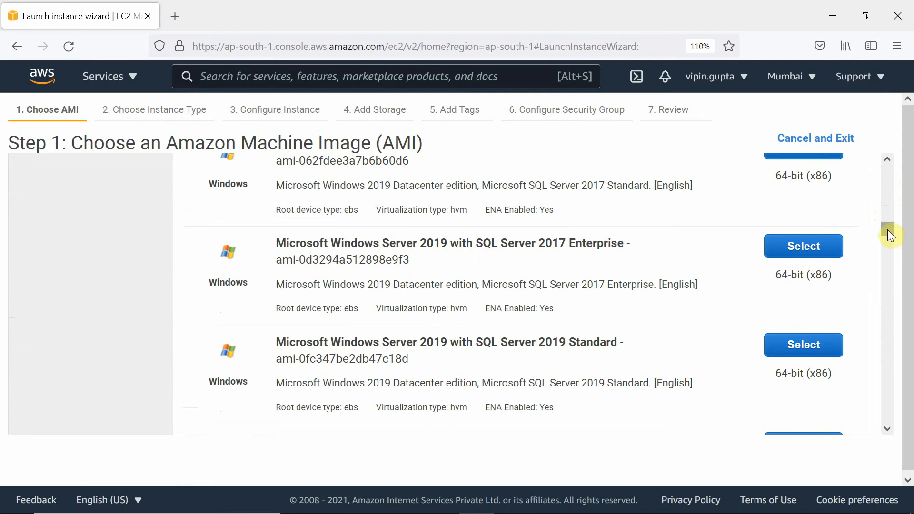
{"action": "left_click_drag", "start_coordinate": [887, 229], "coordinate": [872, 144]}
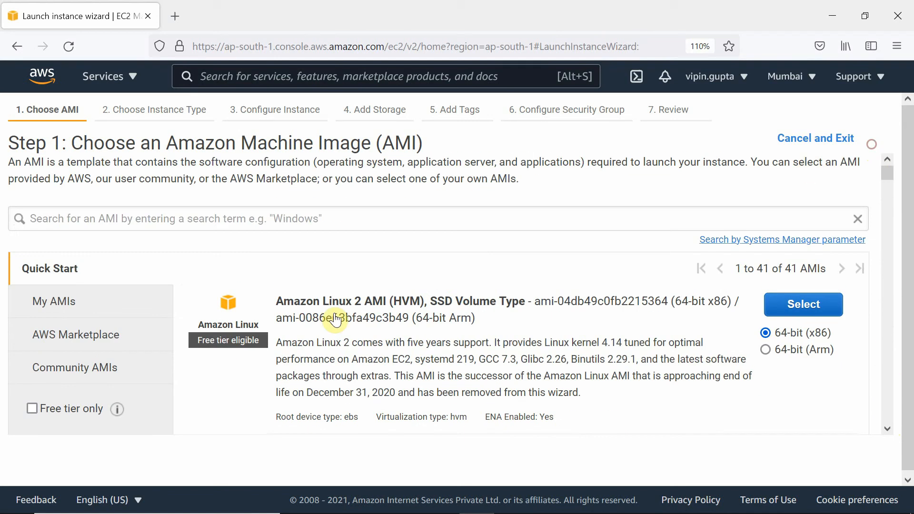
{"action": "left_click", "coordinate": [53, 307]}
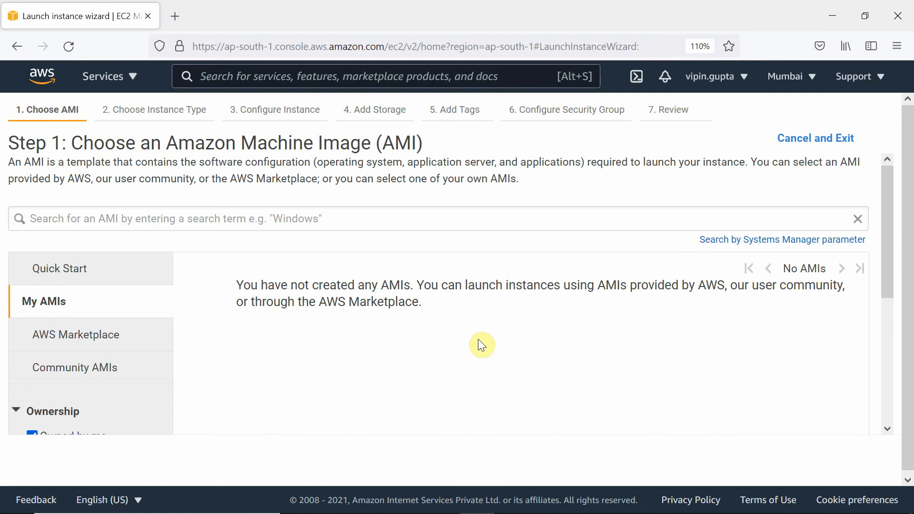
Examine the Community AMIs, applying and clearing the Amazon Linux and Cent OS operating system filters one at a time.
{"action": "left_click", "coordinate": [70, 376]}
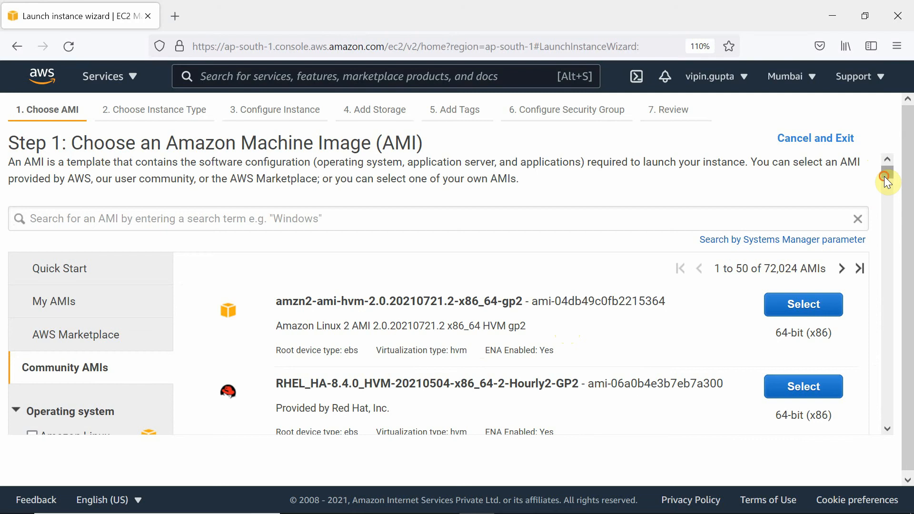
{"action": "mouse_move", "coordinate": [884, 177]}
{"action": "left_mouse_down"}
{"action": "mouse_move", "coordinate": [888, 208]}
{"action": "mouse_move", "coordinate": [887, 159]}
{"action": "left_mouse_up"}
{"action": "left_click_drag", "start_coordinate": [890, 170], "coordinate": [896, 182]}
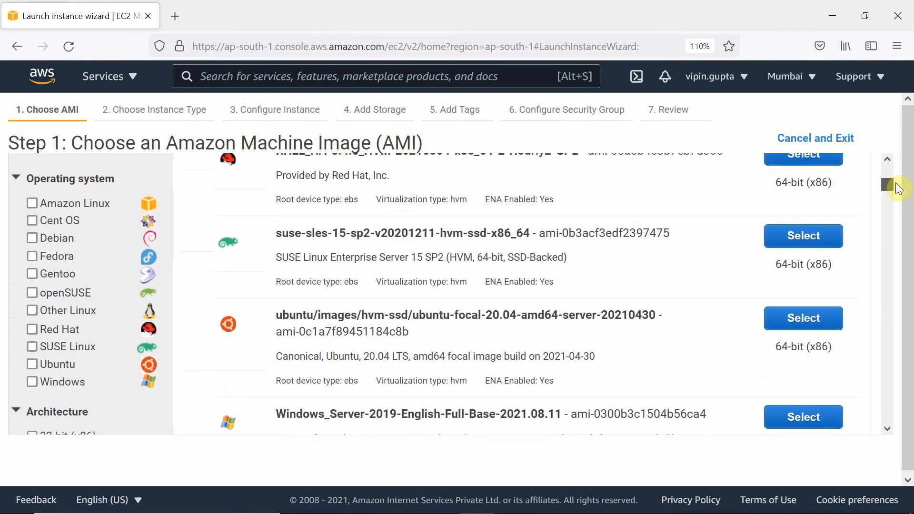
{"action": "left_click", "coordinate": [36, 205]}
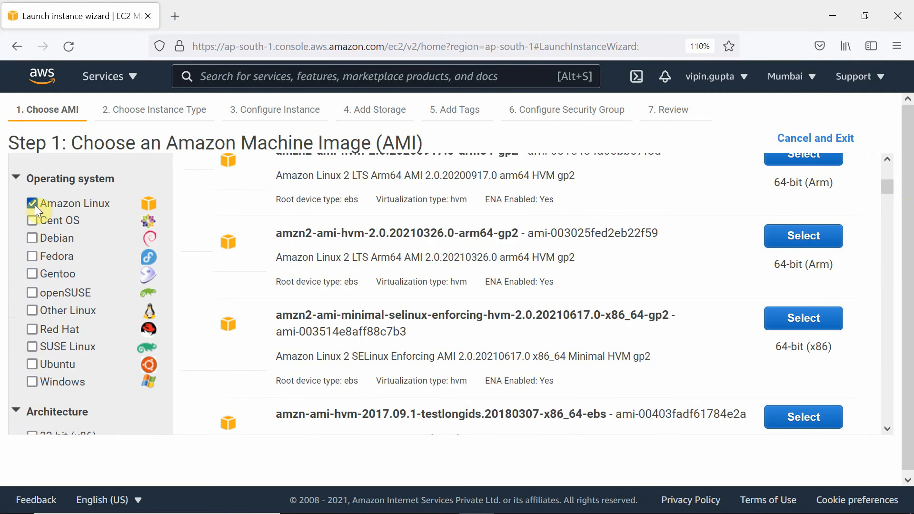
{"action": "left_click", "coordinate": [35, 205]}
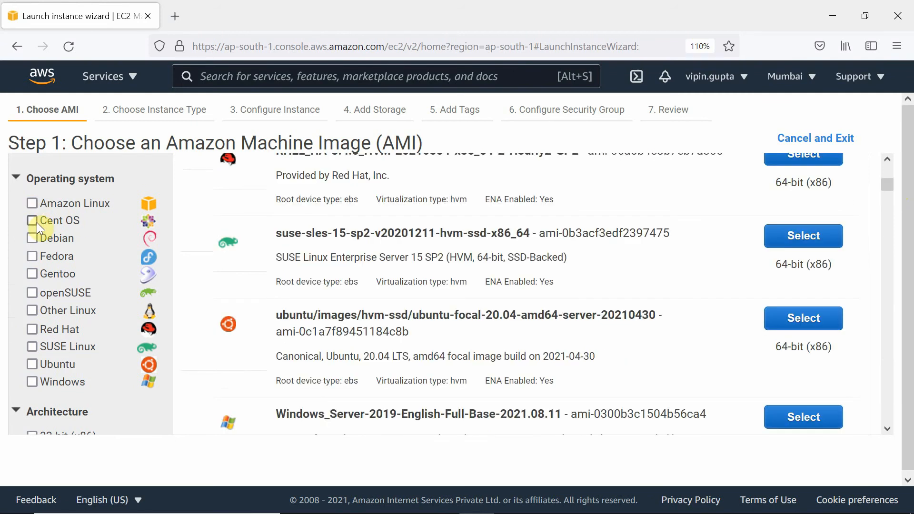
{"action": "left_click", "coordinate": [36, 222]}
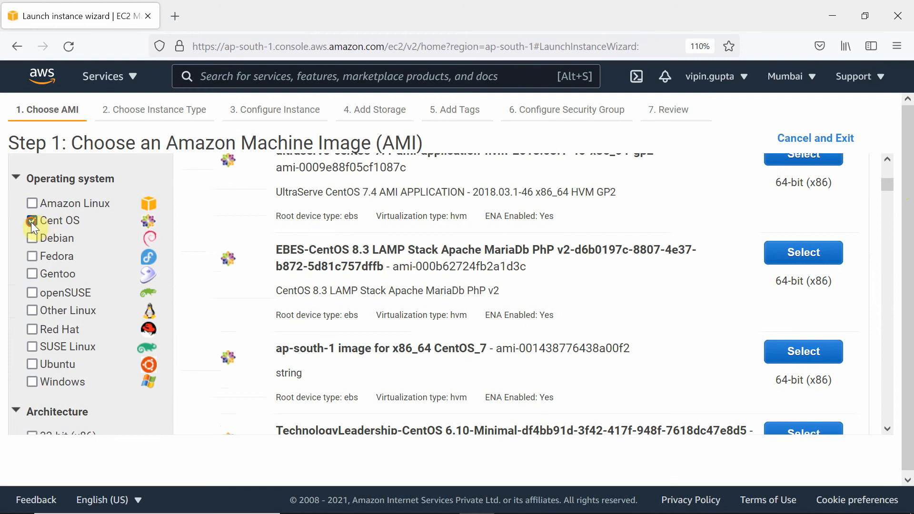
{"action": "left_click", "coordinate": [32, 221]}
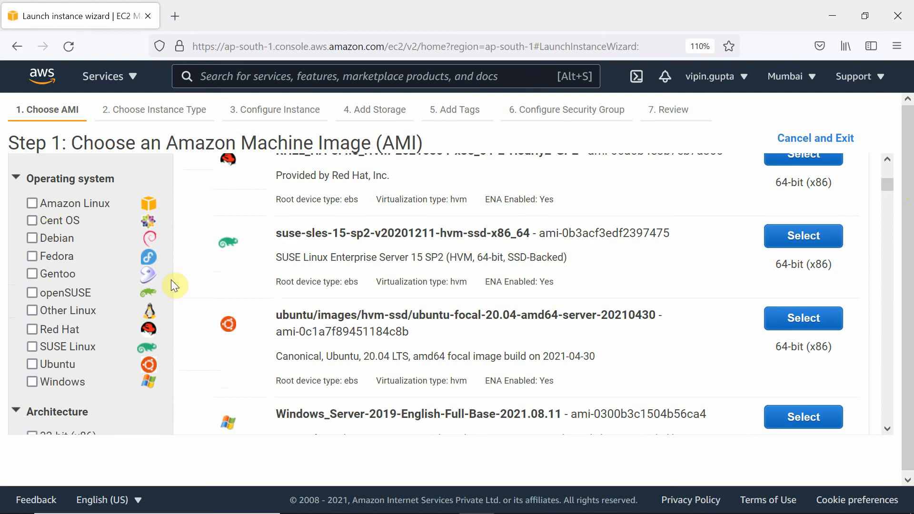
{"action": "left_click_drag", "start_coordinate": [882, 185], "coordinate": [882, 193]}
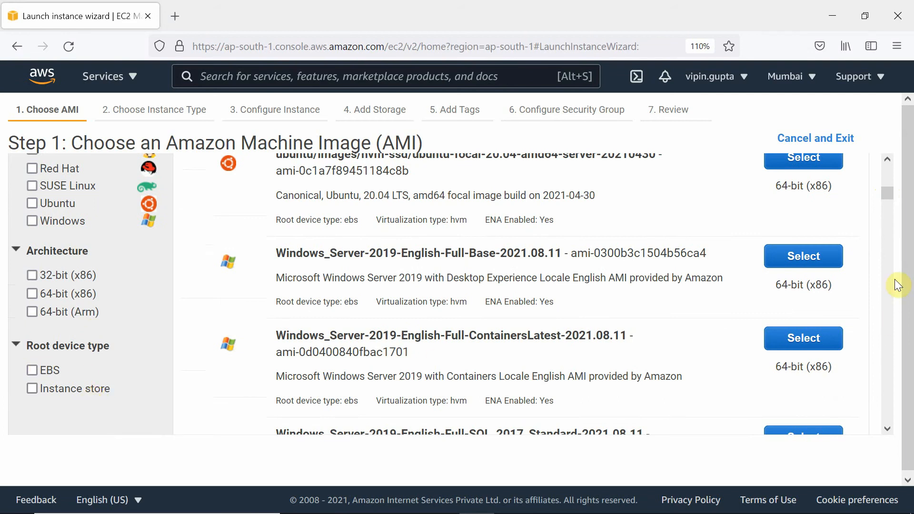
{"action": "left_click_drag", "start_coordinate": [886, 192], "coordinate": [884, 161]}
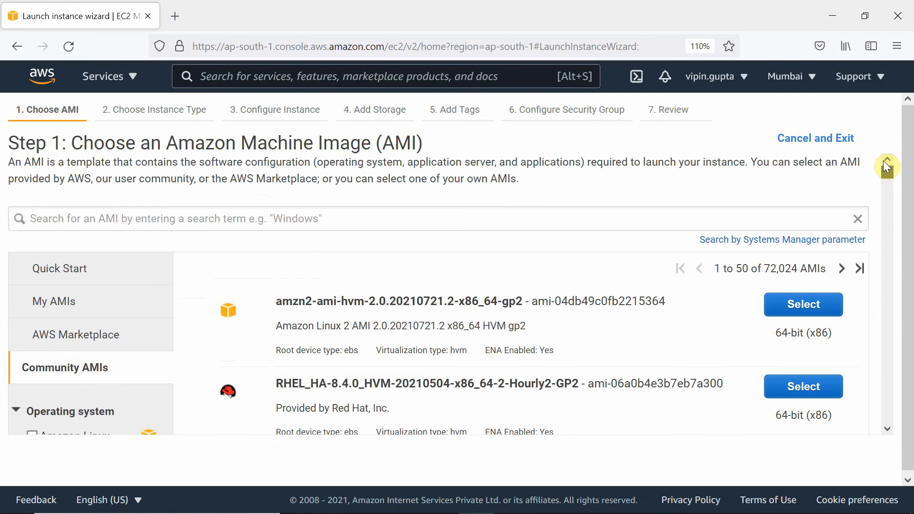
Look through the machine images offered in the AWS Marketplace.
{"action": "left_click", "coordinate": [129, 341]}
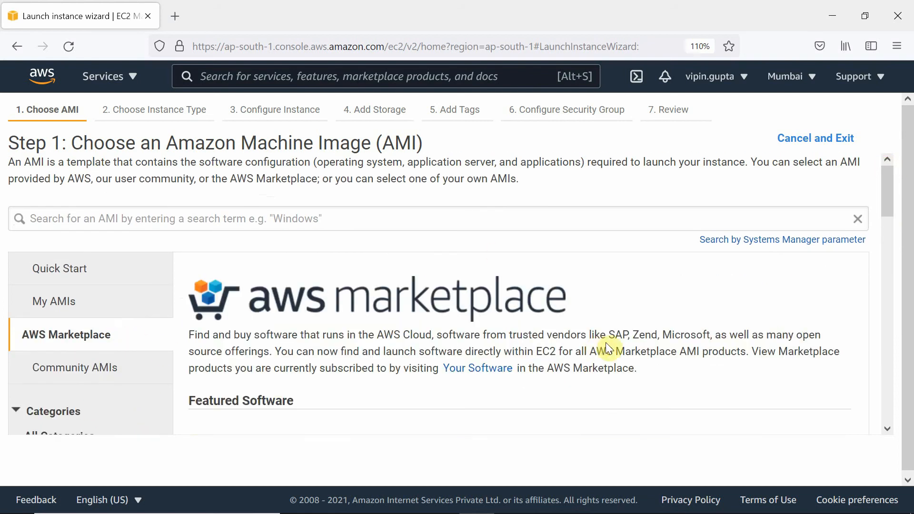
{"action": "left_click_drag", "start_coordinate": [890, 197], "coordinate": [884, 136]}
{"action": "mouse_move", "coordinate": [892, 175]}
{"action": "left_mouse_down"}
{"action": "mouse_move", "coordinate": [897, 245]}
{"action": "mouse_move", "coordinate": [899, 177]}
{"action": "left_mouse_up"}
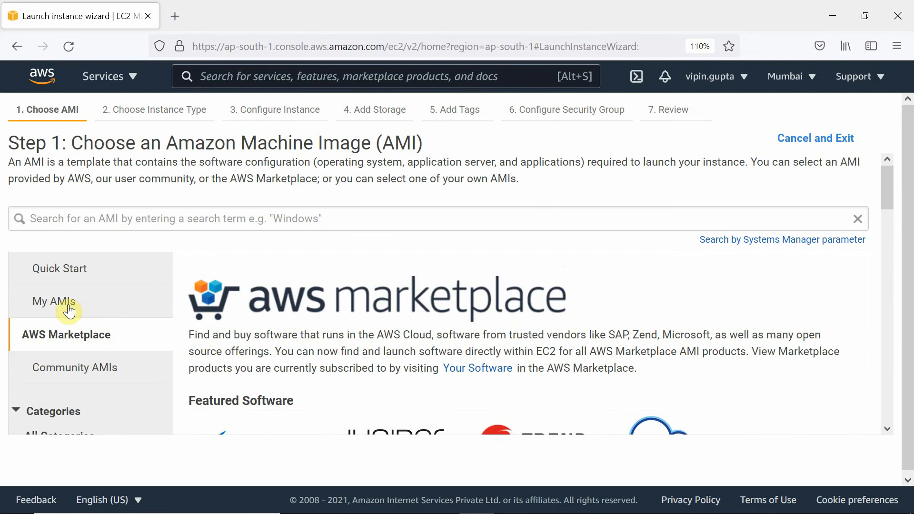
Check the Quick Start images with the free-tier-only filter on and off, and select the 64-bit (x86) Amazon Linux 2 AMI (HVM), SSD Volume Type.
{"action": "left_click", "coordinate": [79, 271]}
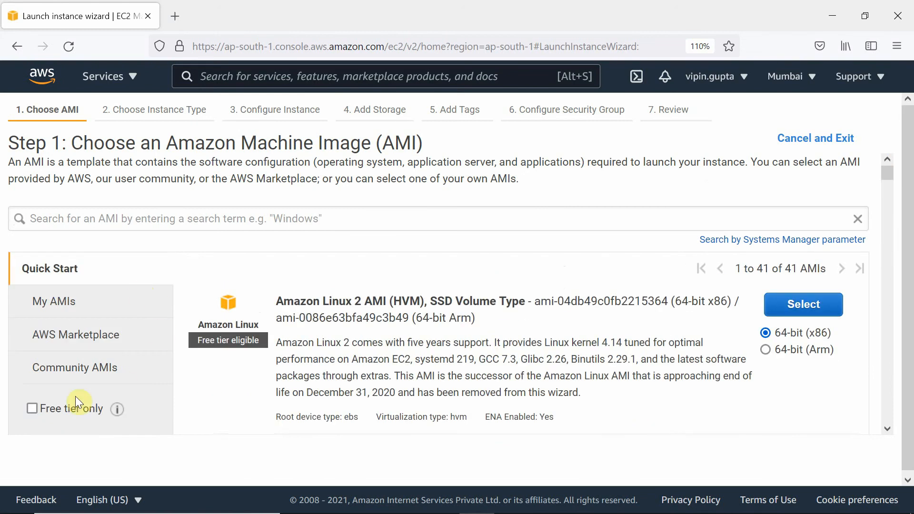
{"action": "left_click", "coordinate": [31, 410]}
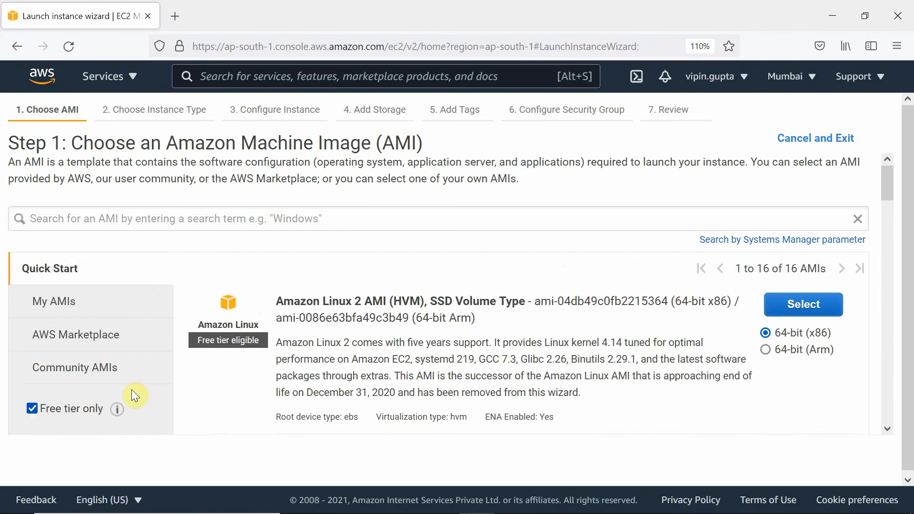
{"action": "left_click_drag", "start_coordinate": [891, 178], "coordinate": [856, 181]}
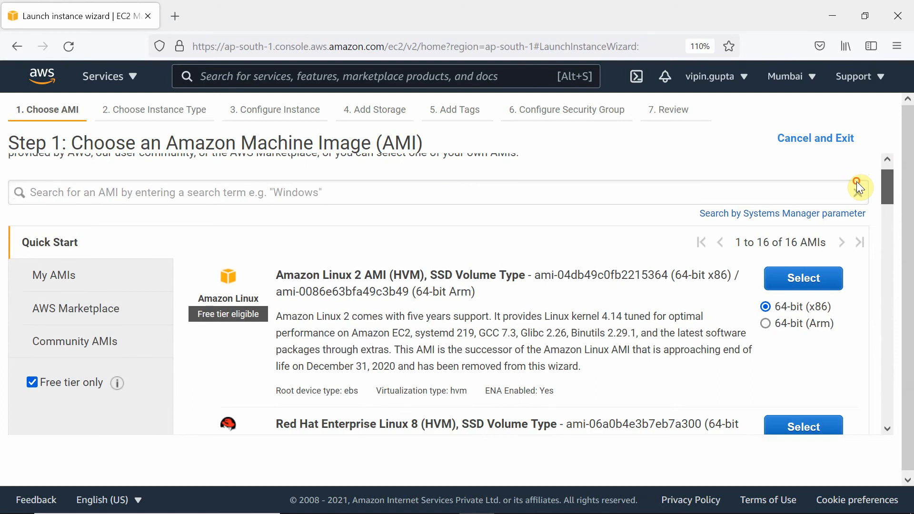
{"action": "left_click", "coordinate": [32, 382]}
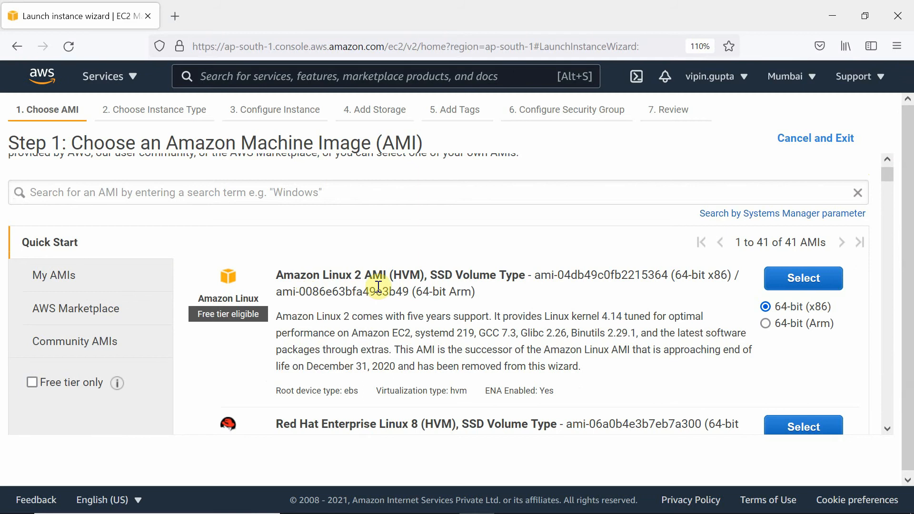
{"action": "left_click", "coordinate": [802, 284]}
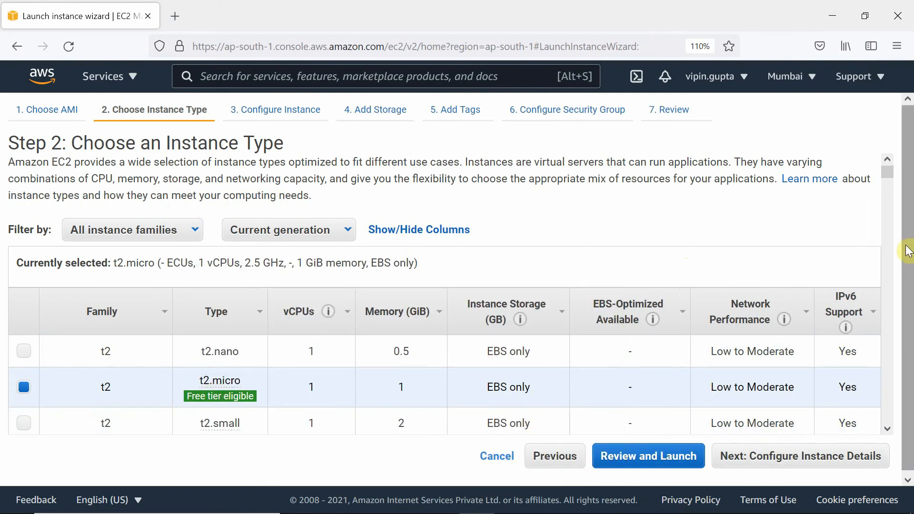
Review the available instance types and continue to the instance details with t2.micro selected.
{"action": "left_click_drag", "start_coordinate": [888, 171], "coordinate": [888, 205]}
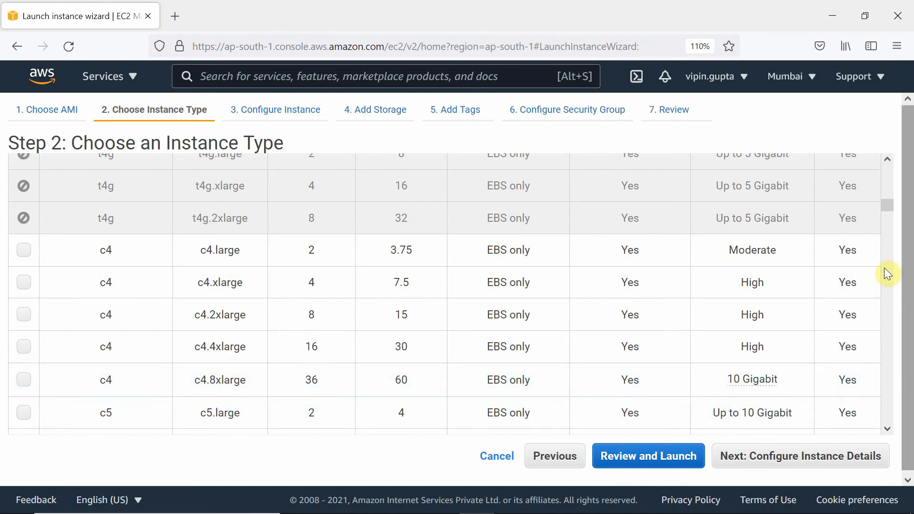
{"action": "left_click_drag", "start_coordinate": [887, 207], "coordinate": [882, 285]}
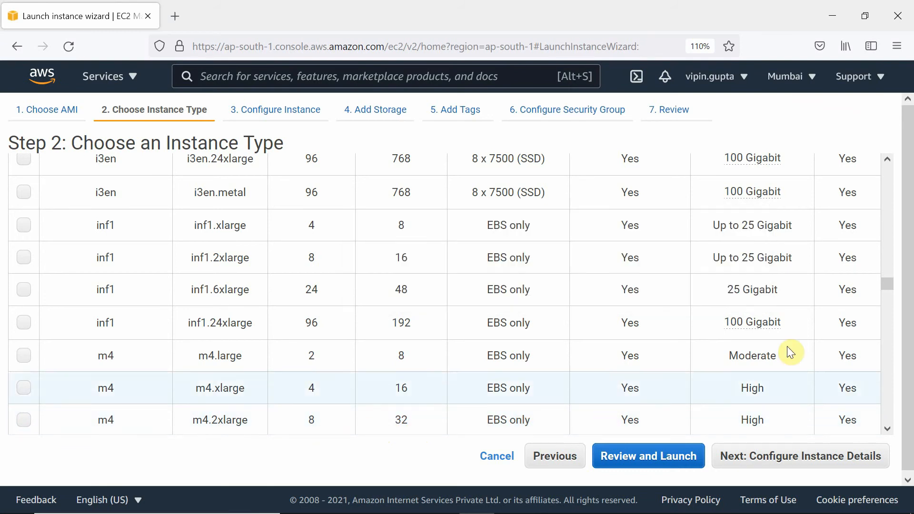
{"action": "left_click_drag", "start_coordinate": [889, 285], "coordinate": [879, 332]}
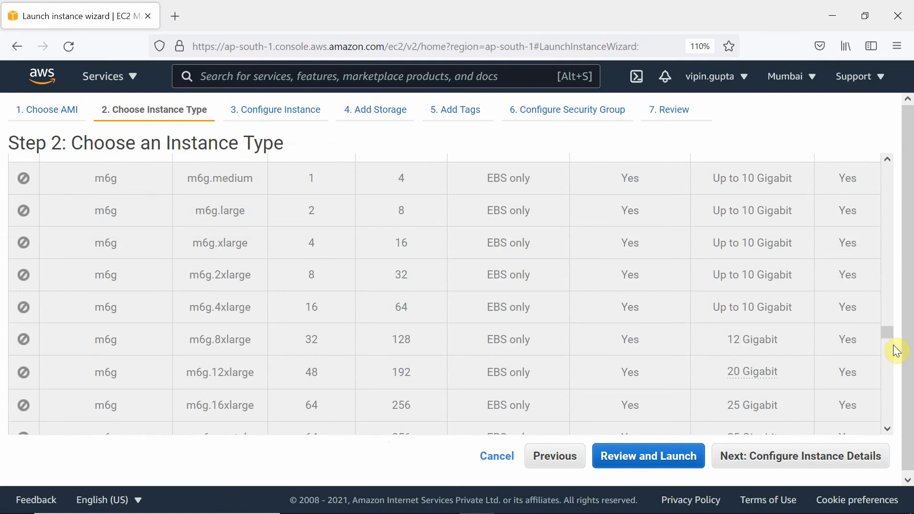
{"action": "left_click_drag", "start_coordinate": [887, 334], "coordinate": [912, 180]}
{"action": "scroll", "coordinate": [911, 180], "scroll_direction": "up", "scroll_amount": 3}
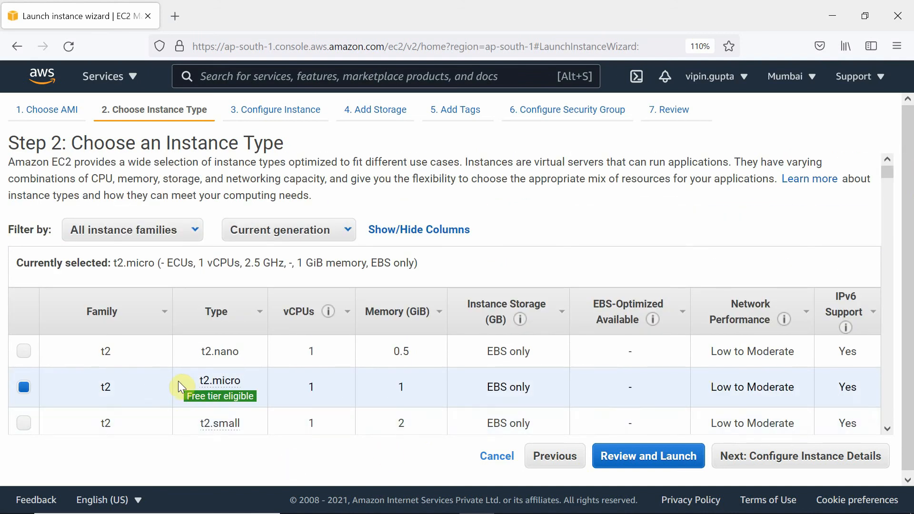
{"action": "mouse_move", "coordinate": [200, 394]}
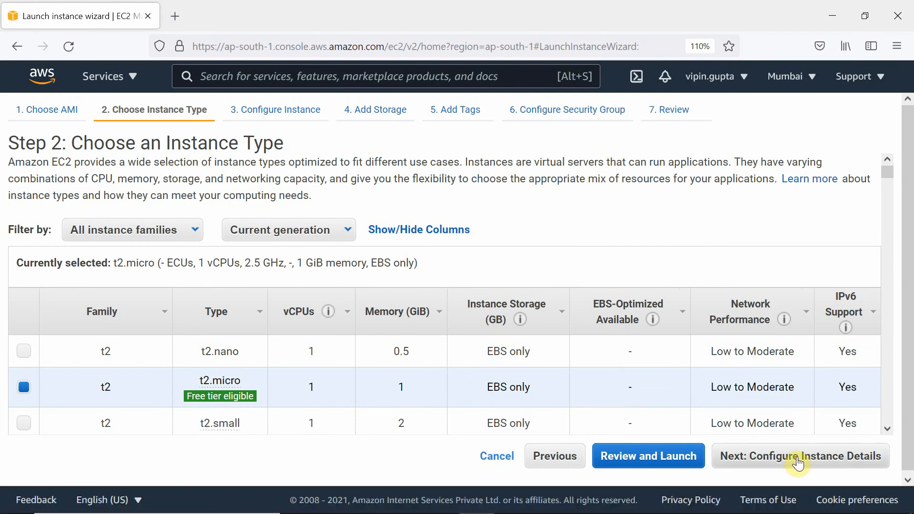
{"action": "left_click", "coordinate": [799, 462]}
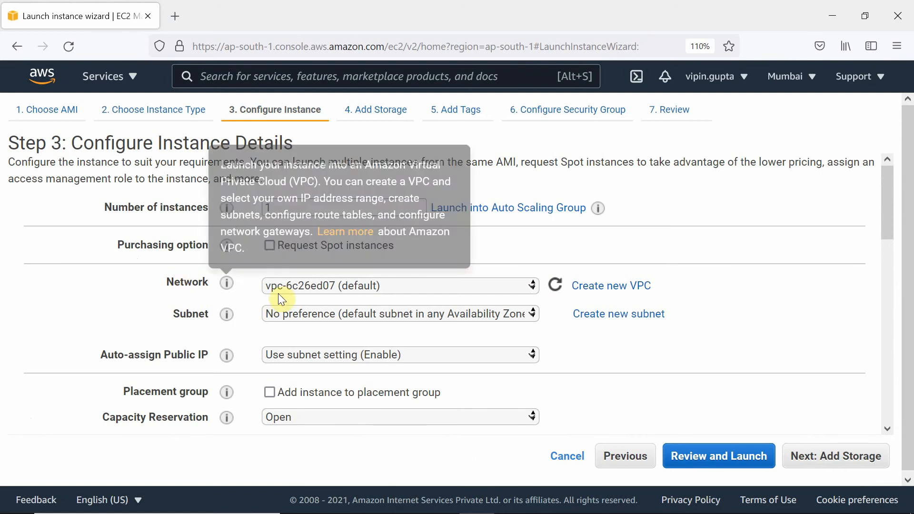
Set the network to the default VPC, the subnet to No preference, and Auto-assign Public IP to Use subnet setting (Enable).
{"action": "left_click", "coordinate": [490, 291]}
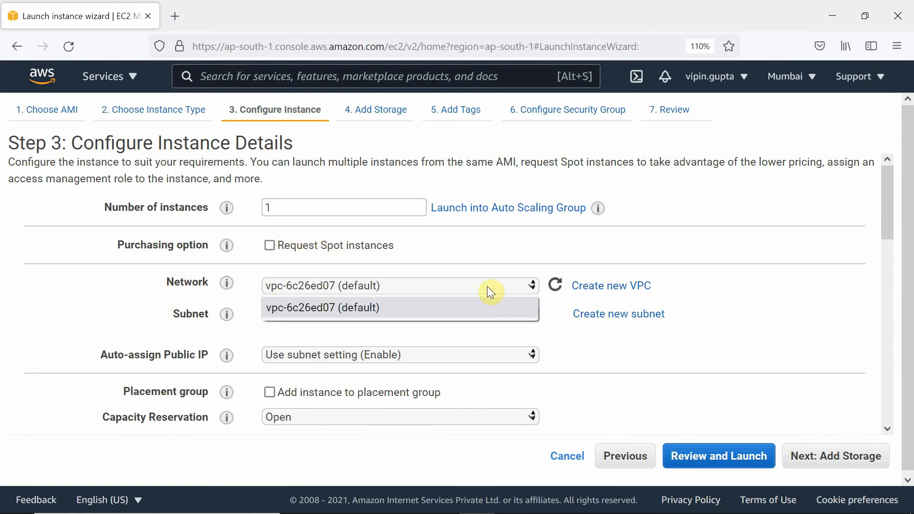
{"action": "left_click", "coordinate": [362, 310]}
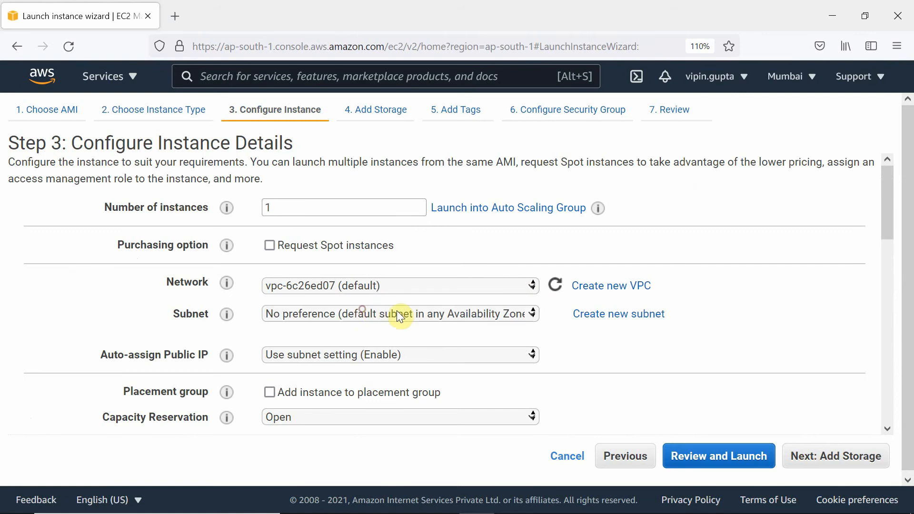
{"action": "left_click", "coordinate": [356, 317]}
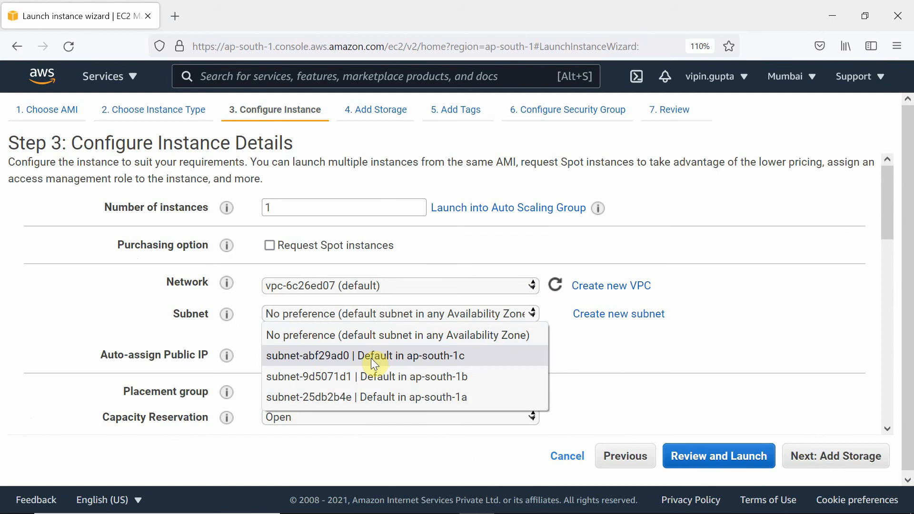
{"action": "left_click", "coordinate": [309, 338]}
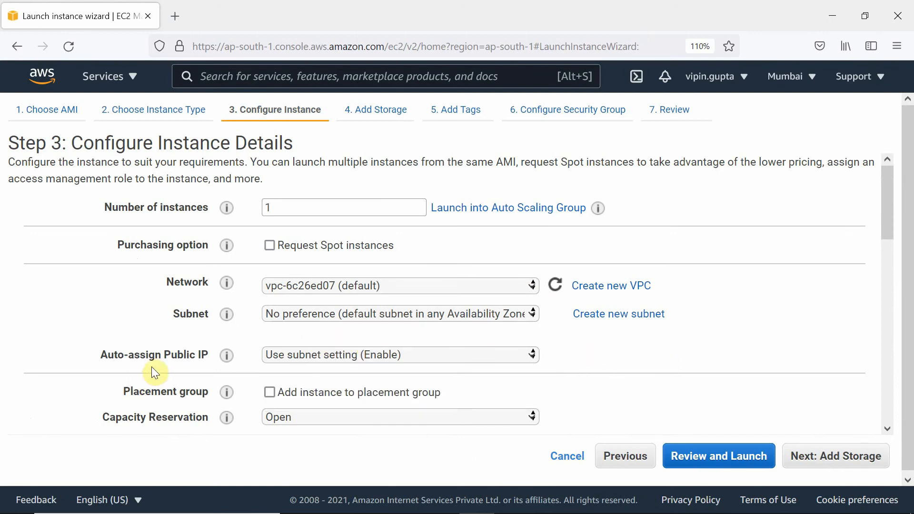
{"action": "left_click", "coordinate": [336, 358]}
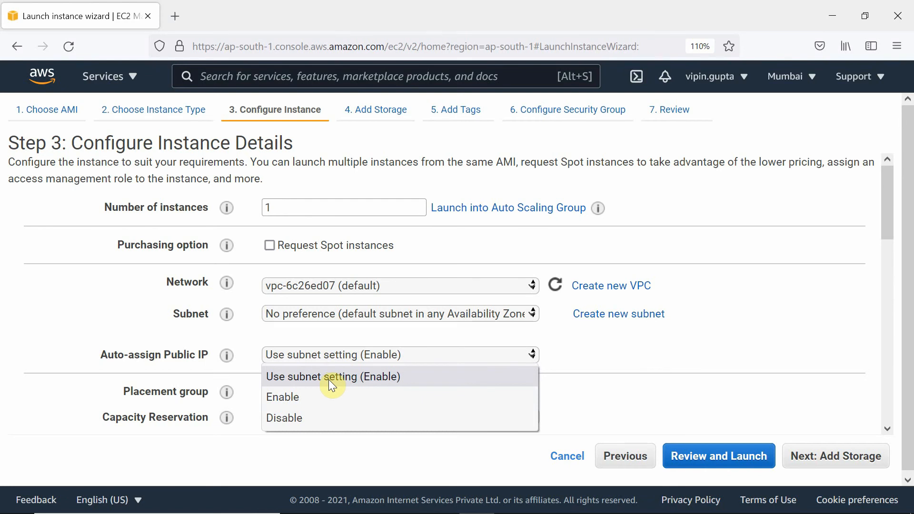
{"action": "left_click", "coordinate": [332, 381]}
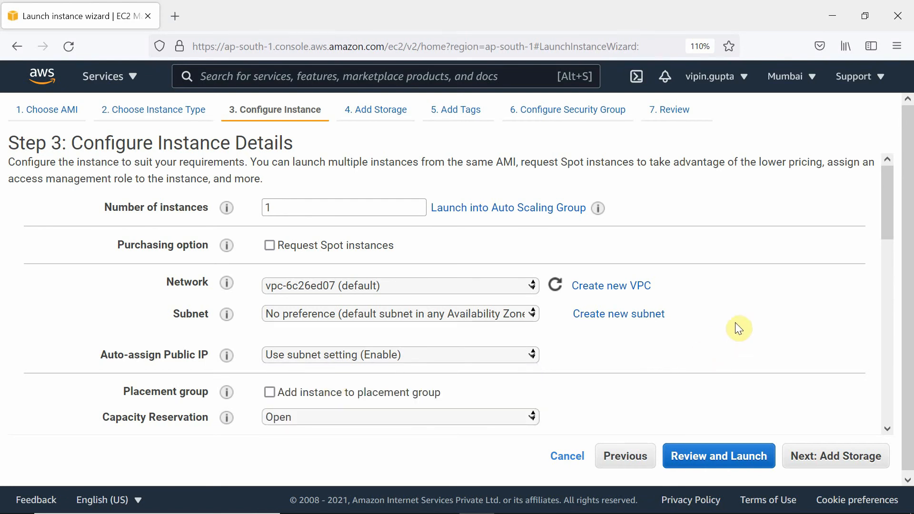
Check the shutdown behavior options for the instance and keep the behavior set to Stop.
{"action": "left_click_drag", "start_coordinate": [887, 224], "coordinate": [876, 314]}
{"action": "left_click", "coordinate": [408, 219]}
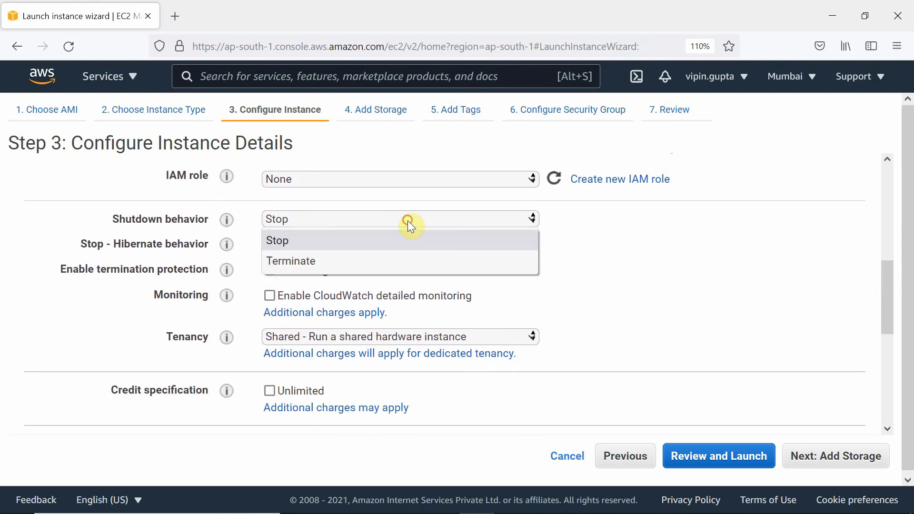
{"action": "left_click", "coordinate": [313, 241]}
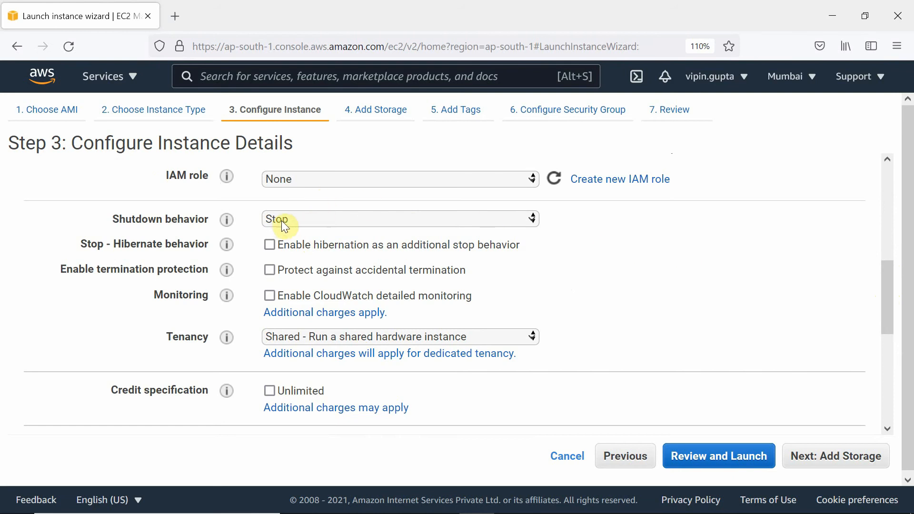
{"action": "left_click", "coordinate": [360, 219]}
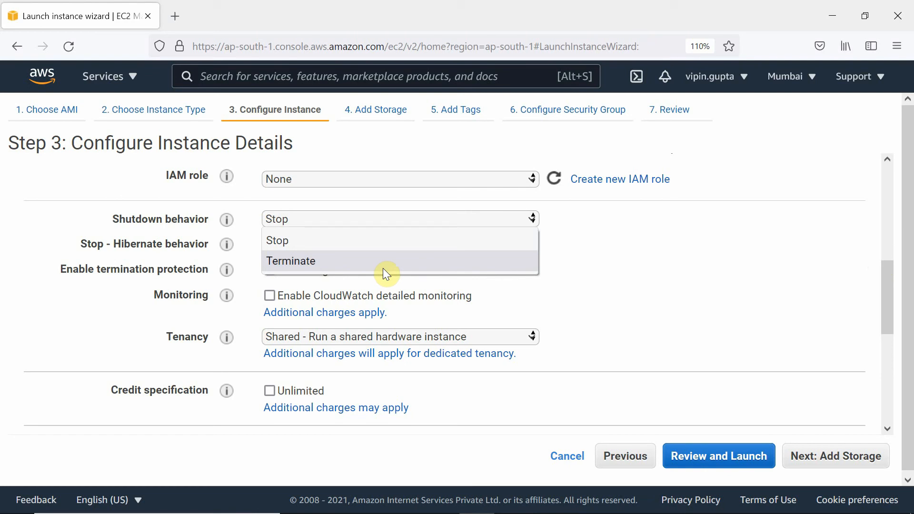
{"action": "left_click", "coordinate": [353, 241]}
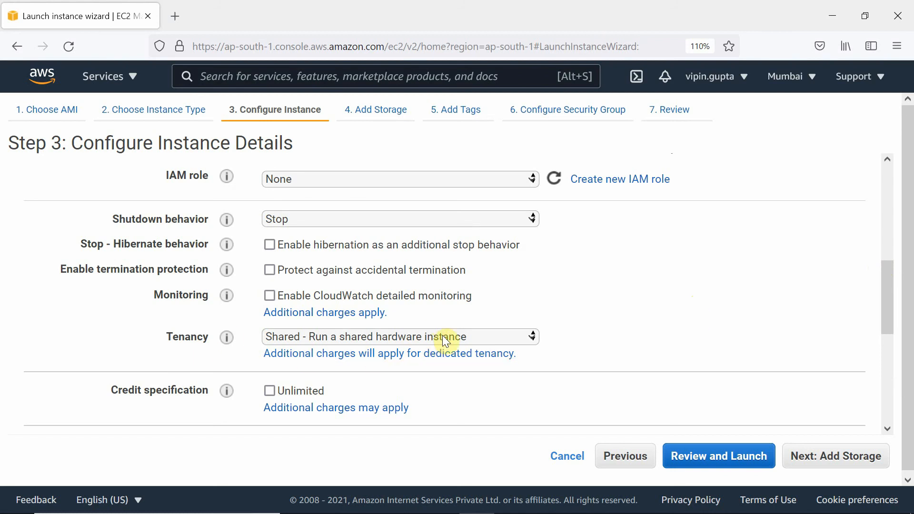
Set the tenancy to Shared - Run a shared hardware instance and continue to the storage settings.
{"action": "left_click", "coordinate": [443, 339]}
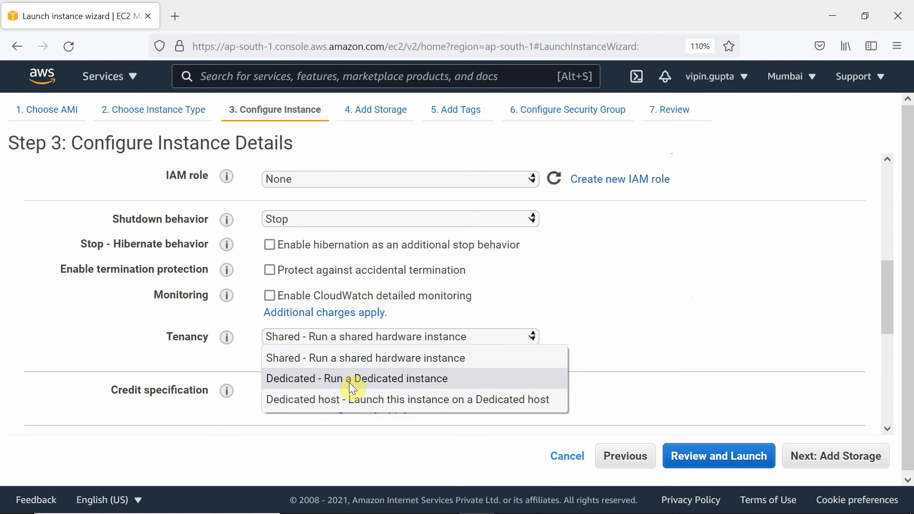
{"action": "left_click", "coordinate": [345, 358]}
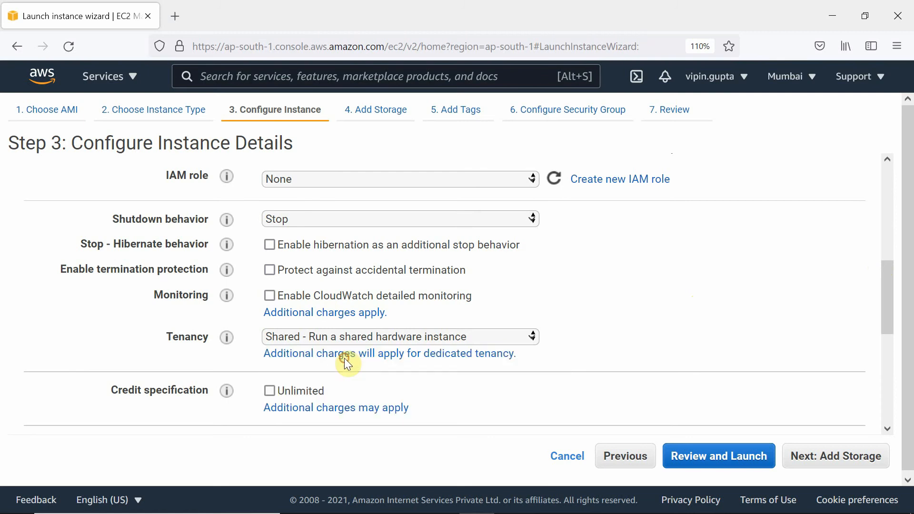
{"action": "scroll", "coordinate": [745, 262], "scroll_direction": "down", "scroll_amount": 5}
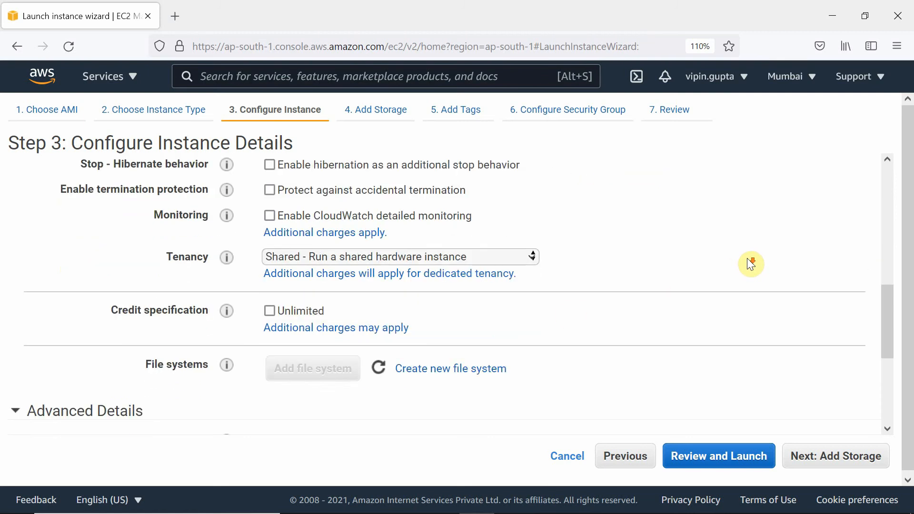
{"action": "scroll", "coordinate": [748, 265], "scroll_direction": "down", "scroll_amount": 1}
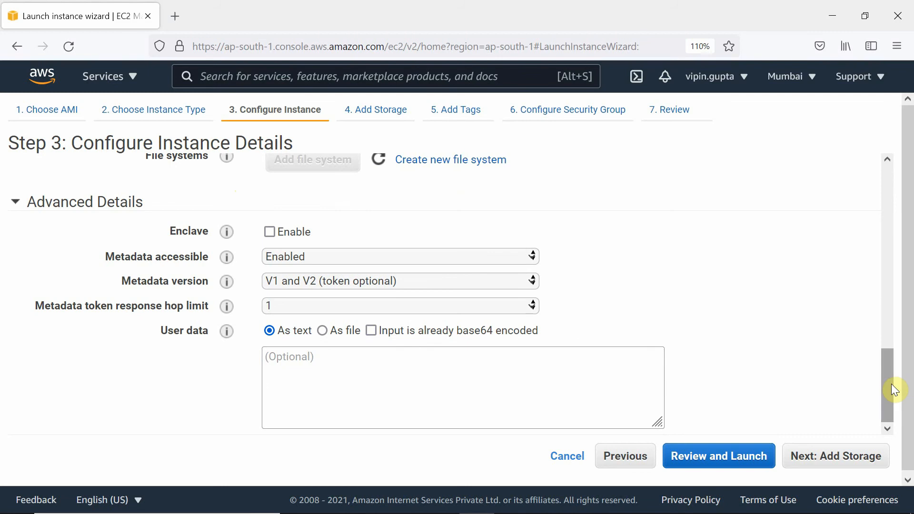
{"action": "left_click_drag", "start_coordinate": [891, 384], "coordinate": [831, 154]}
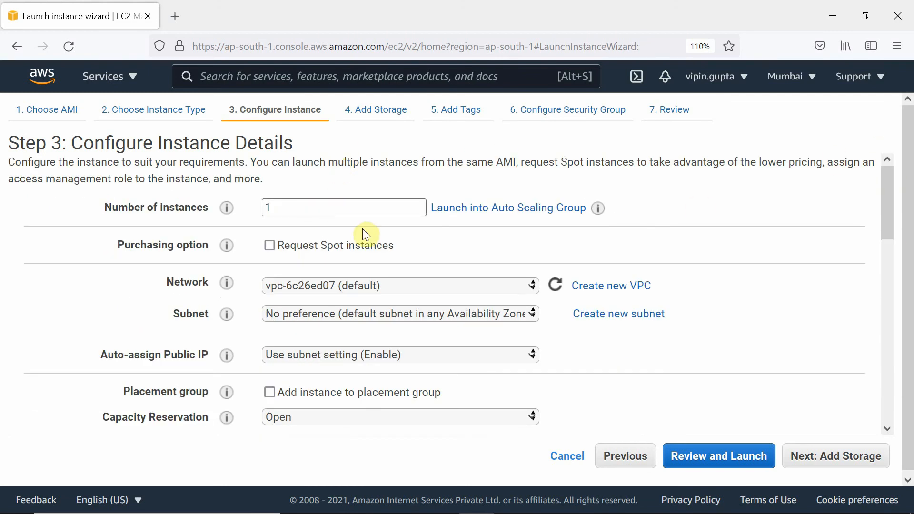
{"action": "left_click", "coordinate": [831, 462]}
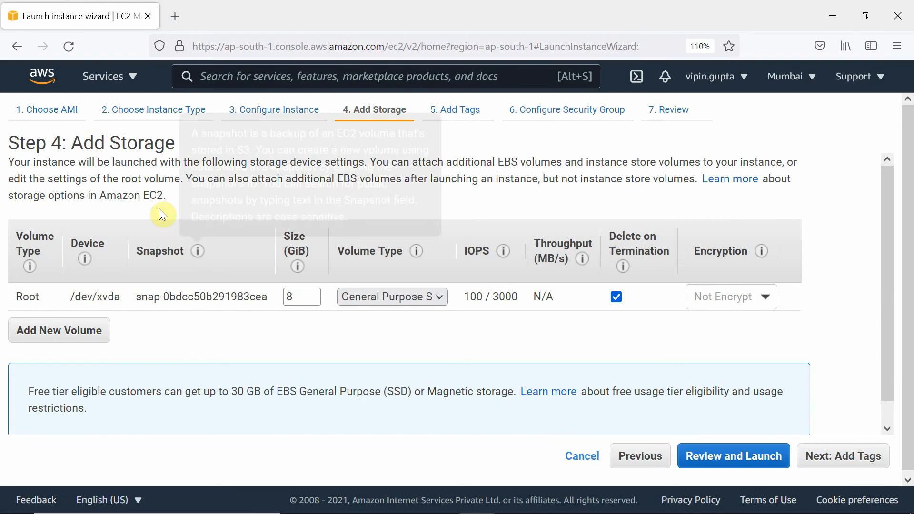
Try the Provisioned IOPS SSD (io2) volume type on the root volume and return it to General Purpose SSD (gp2).
{"action": "left_click", "coordinate": [439, 301]}
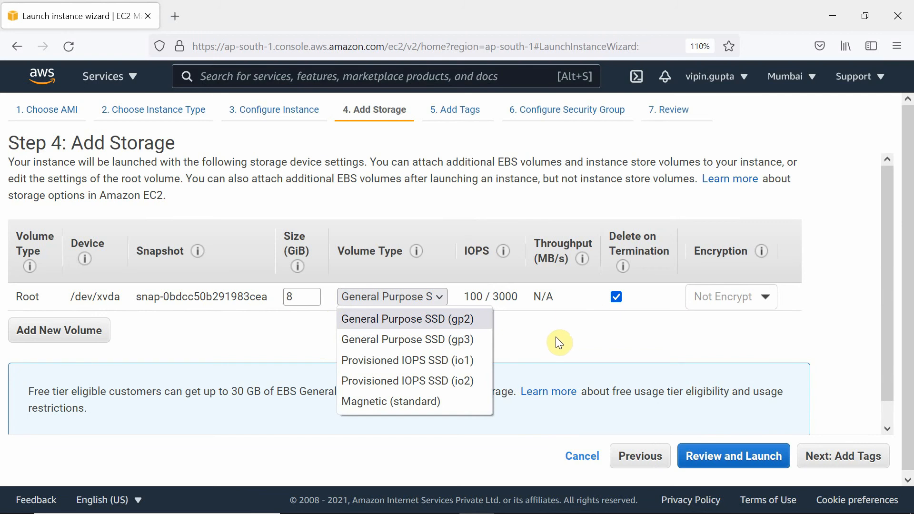
{"action": "left_click", "coordinate": [406, 311]}
{"action": "mouse_move", "coordinate": [498, 301]}
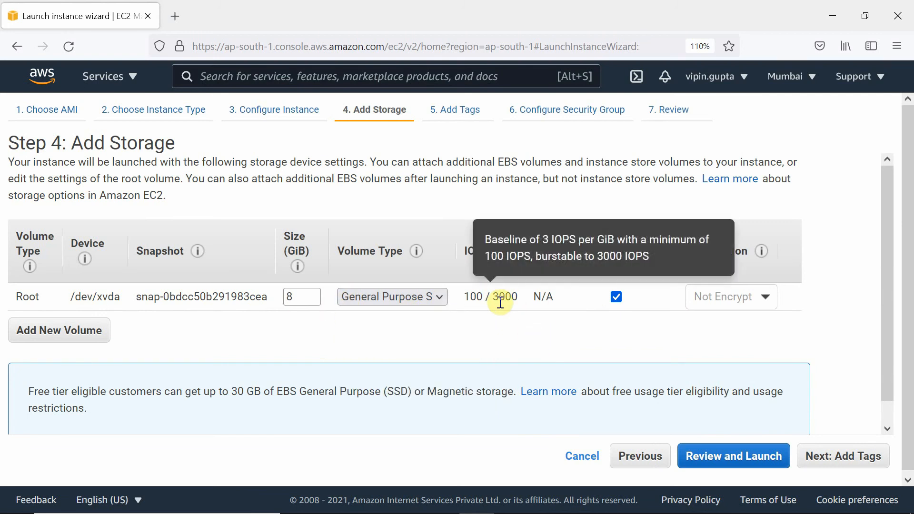
{"action": "left_click", "coordinate": [436, 296]}
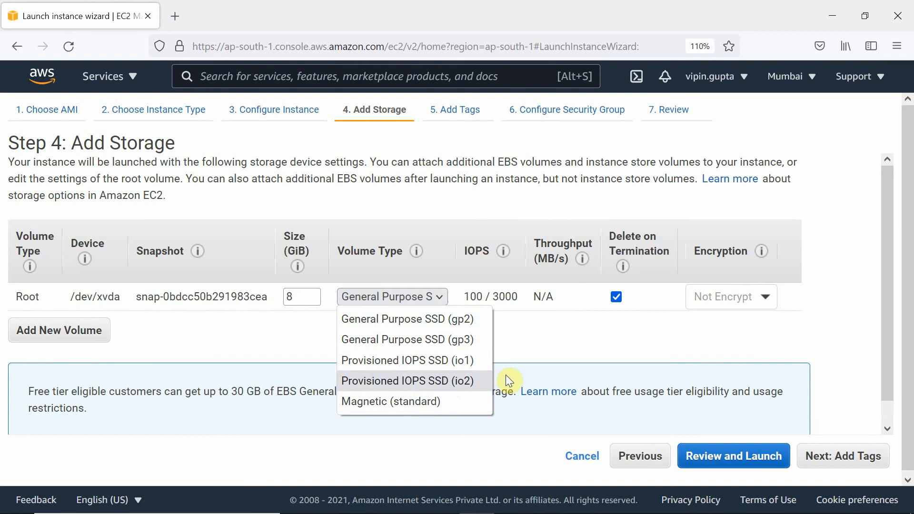
{"action": "left_click", "coordinate": [428, 382]}
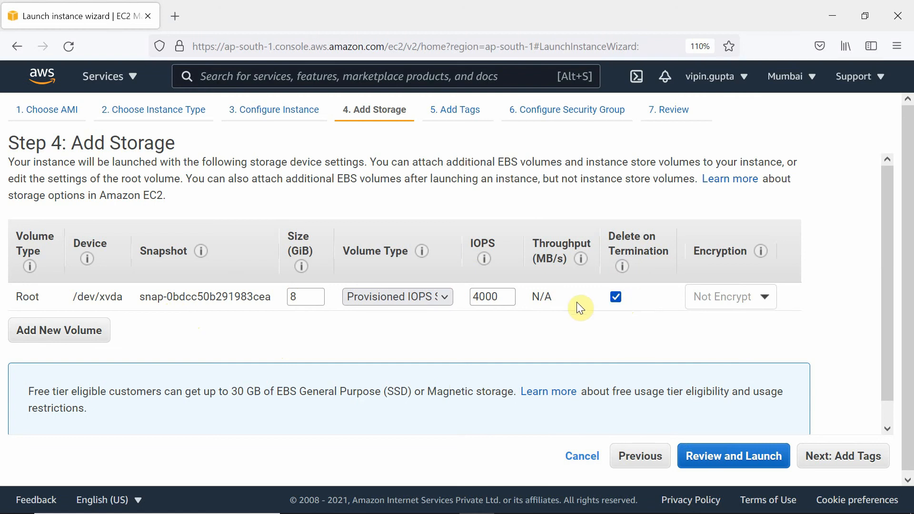
{"action": "left_click", "coordinate": [446, 300]}
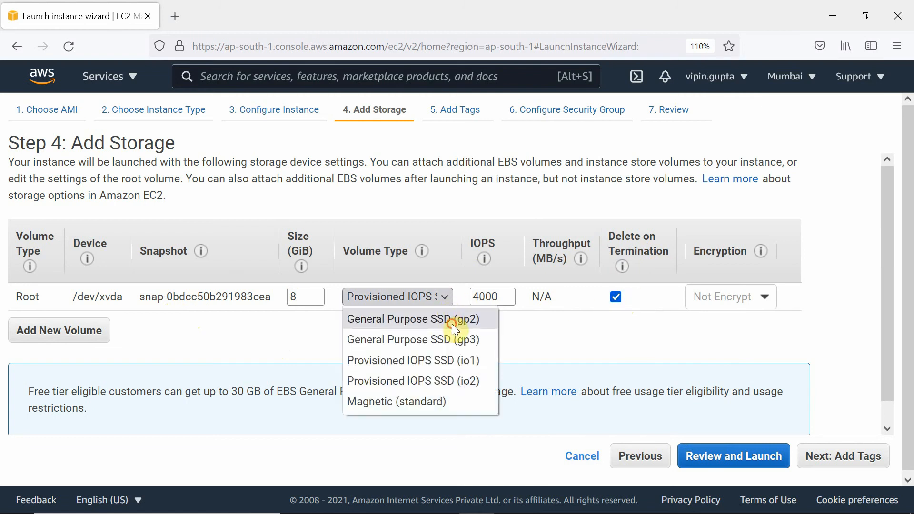
{"action": "left_click", "coordinate": [452, 323]}
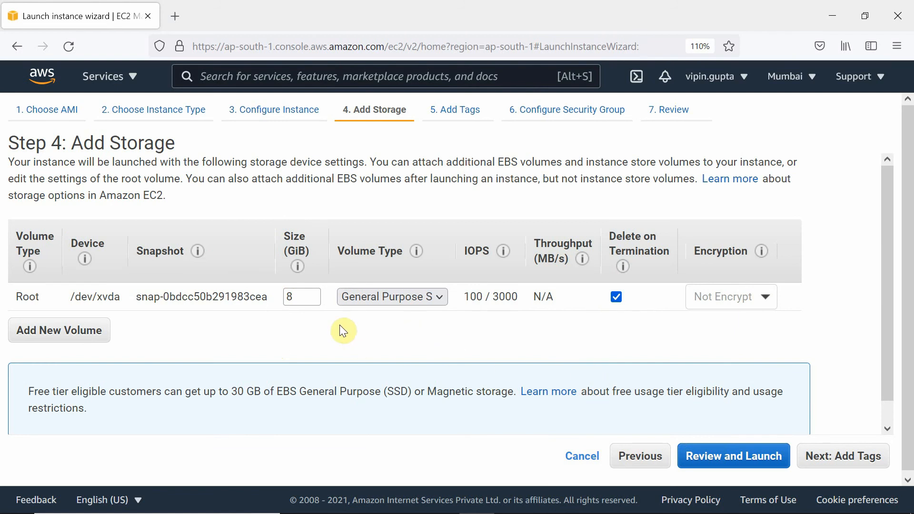
Try a root volume size of 1000 GiB and set it back to 8 GiB.
{"action": "double_click", "coordinate": [302, 298]}
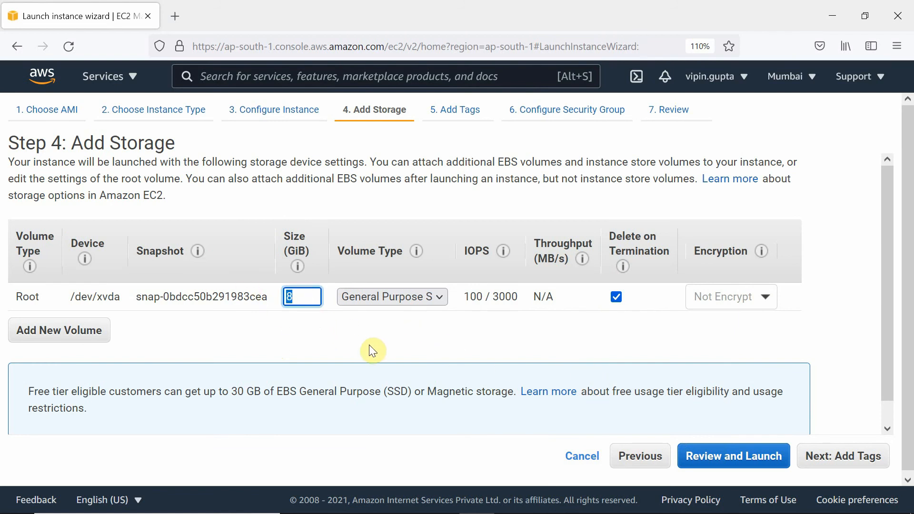
{"action": "type", "text": "1000"}
{"action": "key", "text": "BackSpace"}
{"action": "key", "text": "BackSpace"}
{"action": "key", "text": "BackSpace"}
{"action": "key", "text": "BackSpace"}
{"action": "type", "text": "8"}
{"action": "left_click", "coordinate": [639, 335]}
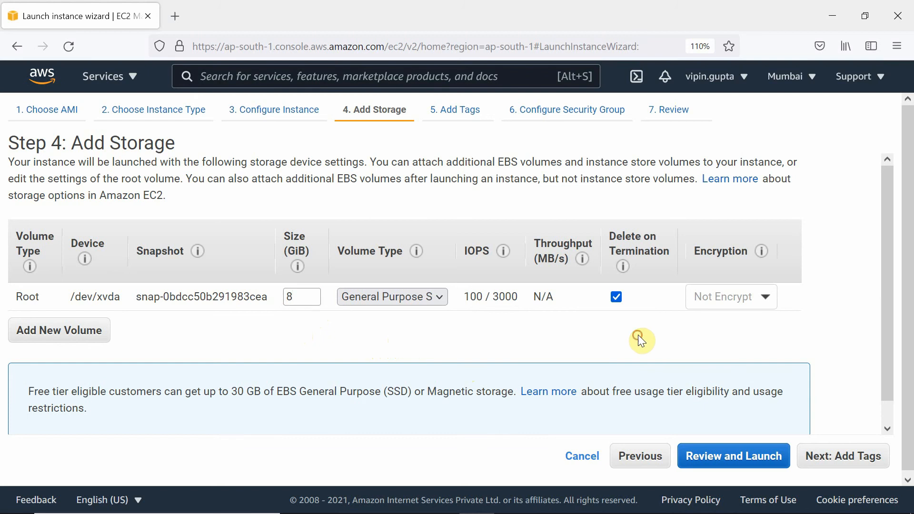
Add a tag with the key Name and the value Linux Webserver, and continue to the security group settings.
{"action": "left_click", "coordinate": [836, 462]}
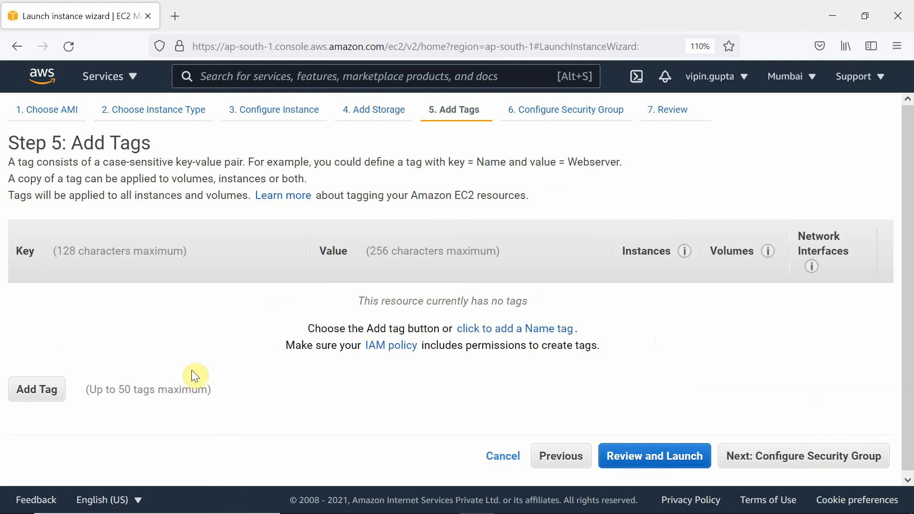
{"action": "left_click", "coordinate": [48, 400]}
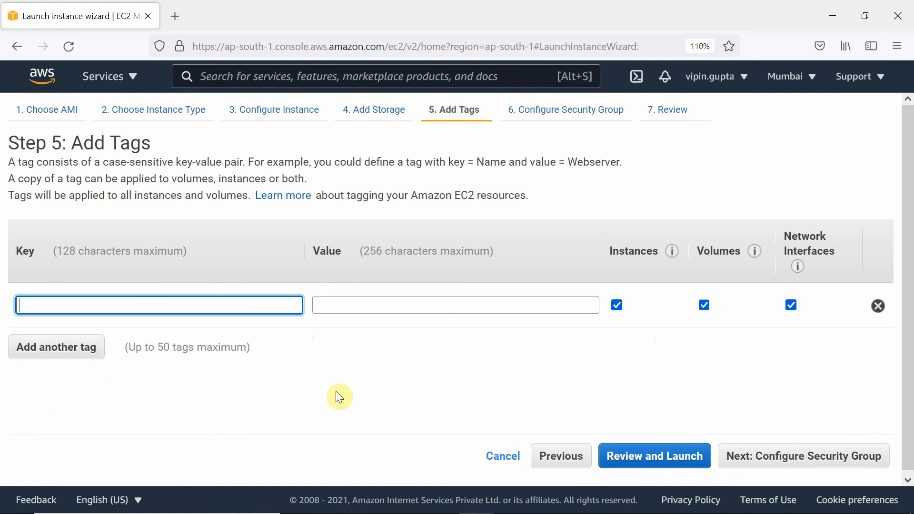
{"action": "type", "text": "Na"}
{"action": "type", "text": "me"}
{"action": "left_click", "coordinate": [321, 303]}
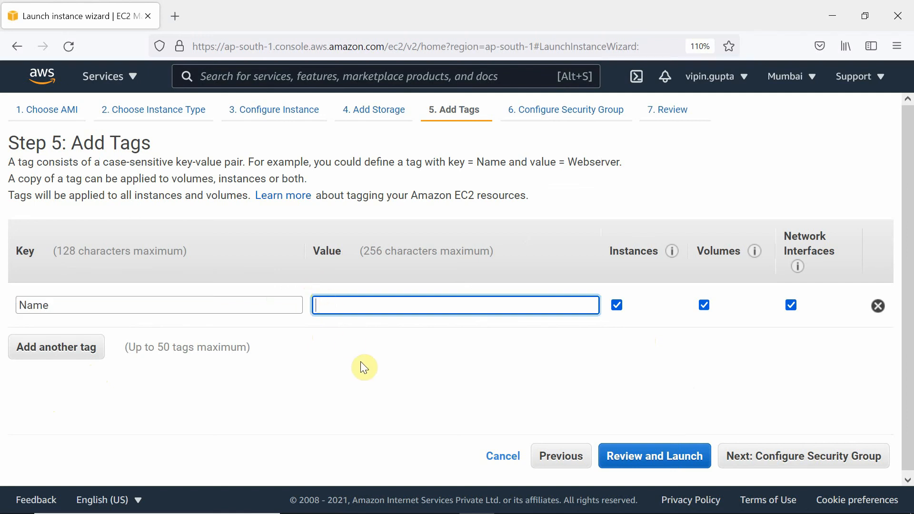
{"action": "type", "text": "Linux Web server"}
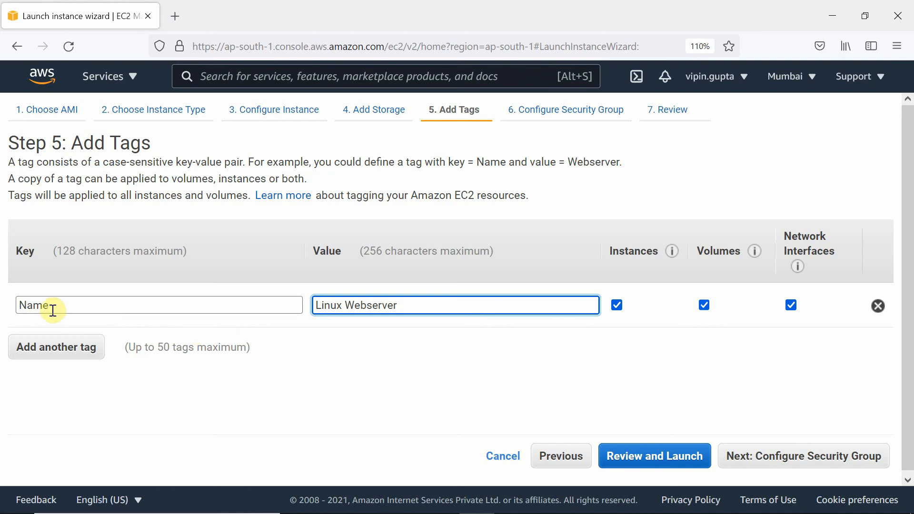
{"action": "left_click", "coordinate": [791, 462]}
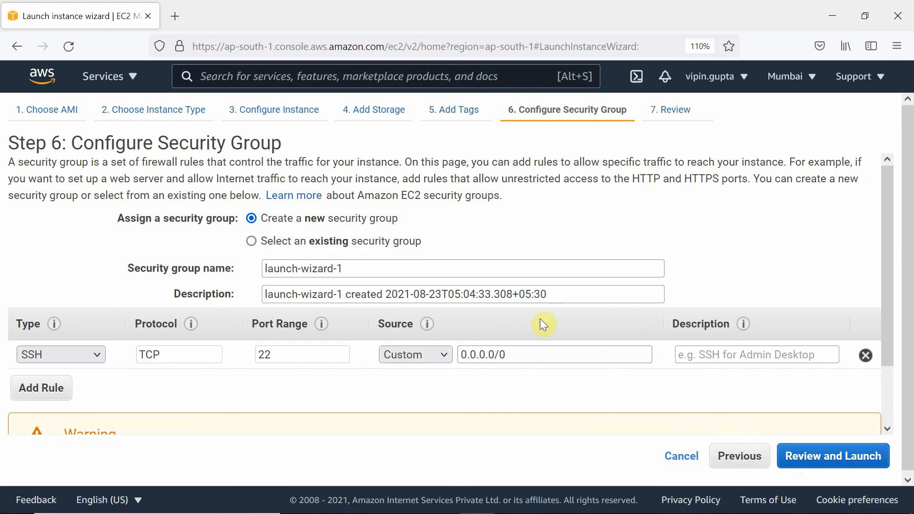
Name the new security group linux-sg and set its description to allow-ssh-web.
{"action": "left_click_drag", "start_coordinate": [361, 268], "coordinate": [214, 265]}
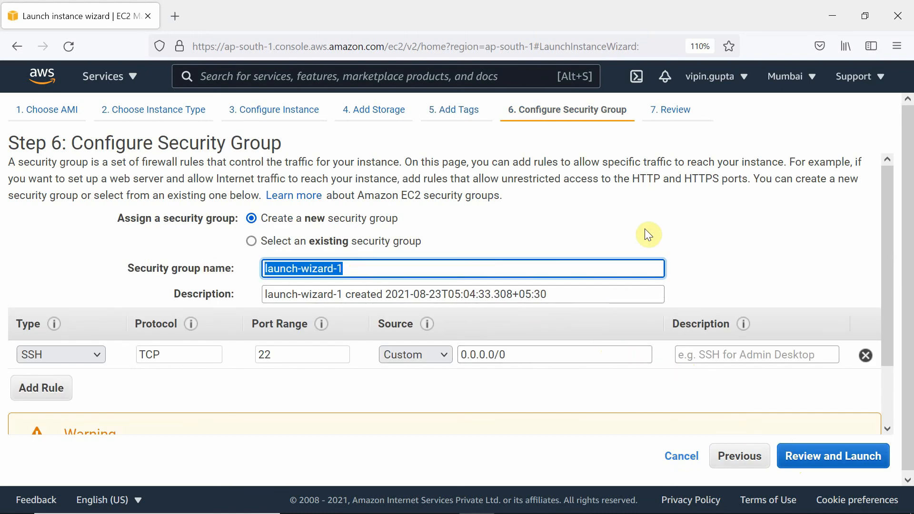
{"action": "key", "text": "BackSpace"}
{"action": "type", "text": "linu"}
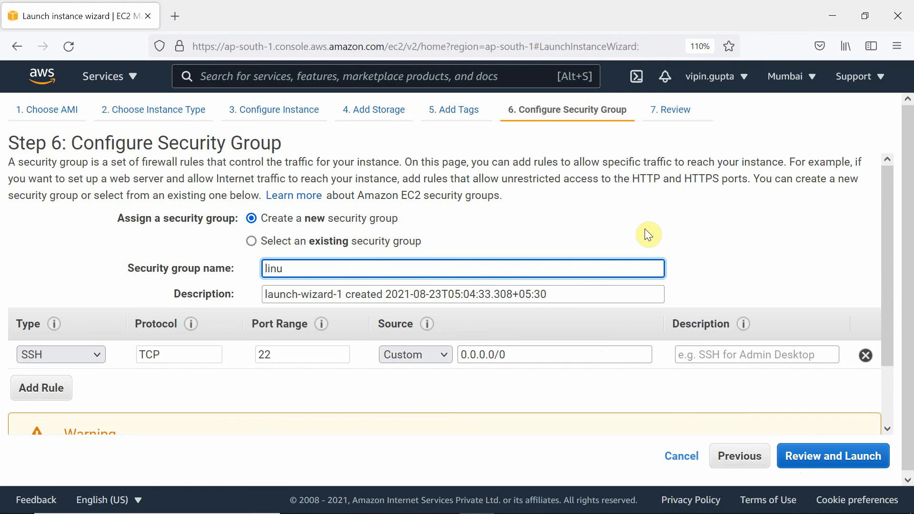
{"action": "type", "text": "x-sg"}
{"action": "left_click_drag", "start_coordinate": [561, 295], "coordinate": [231, 284]}
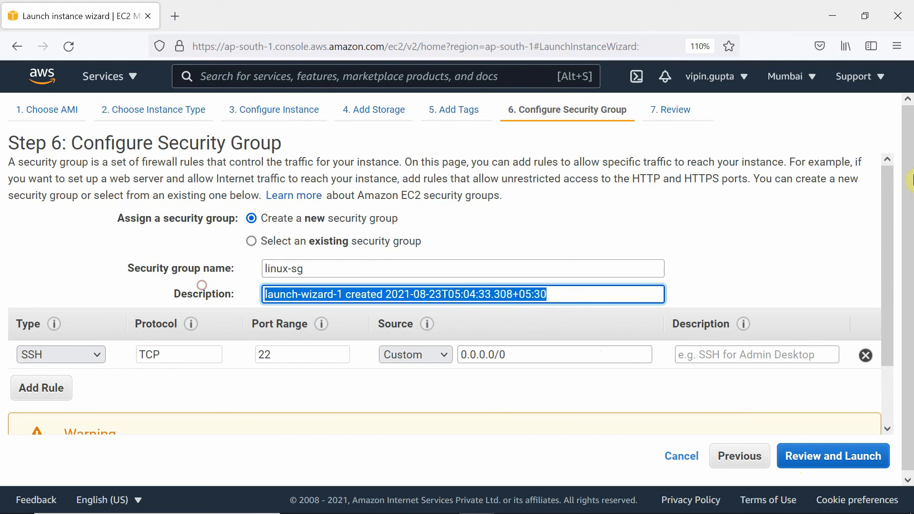
{"action": "type", "text": "allow"}
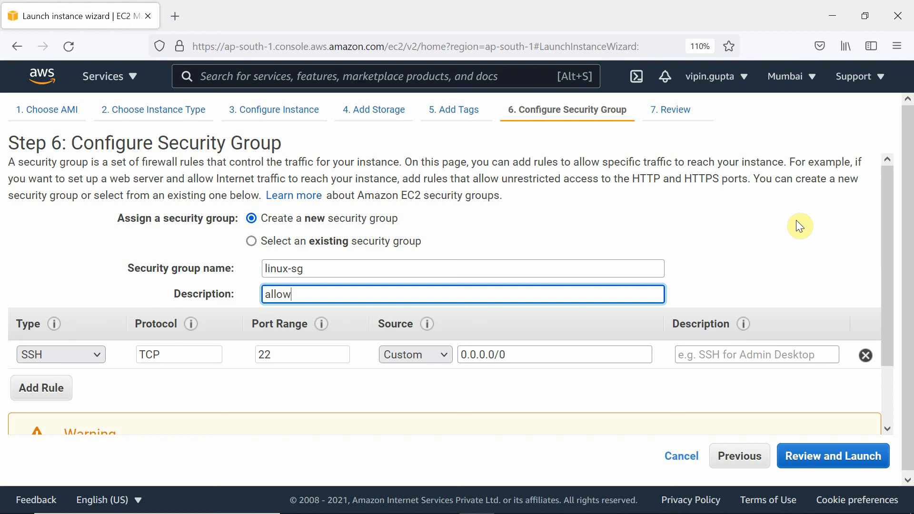
{"action": "type", "text": "-ssh-web"}
Try Anywhere and My IP as the source of the SSH rule.
{"action": "left_click", "coordinate": [541, 356]}
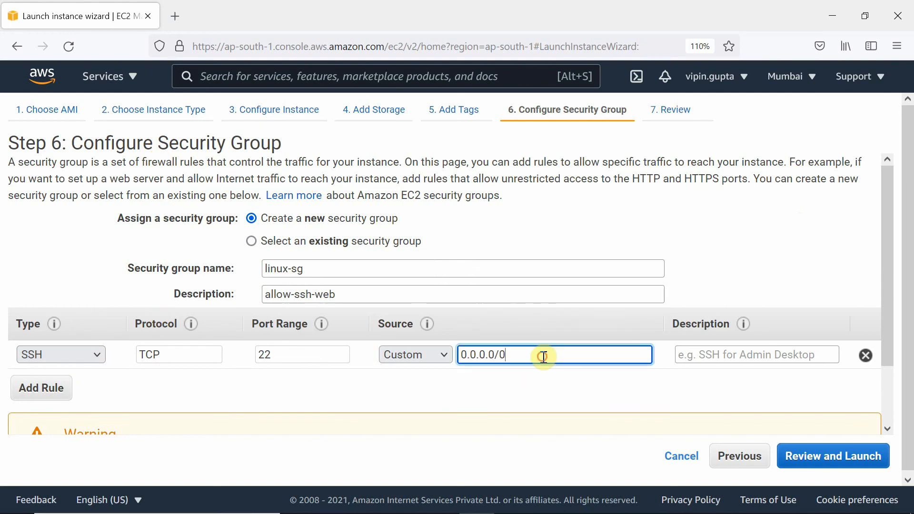
{"action": "left_click", "coordinate": [447, 361]}
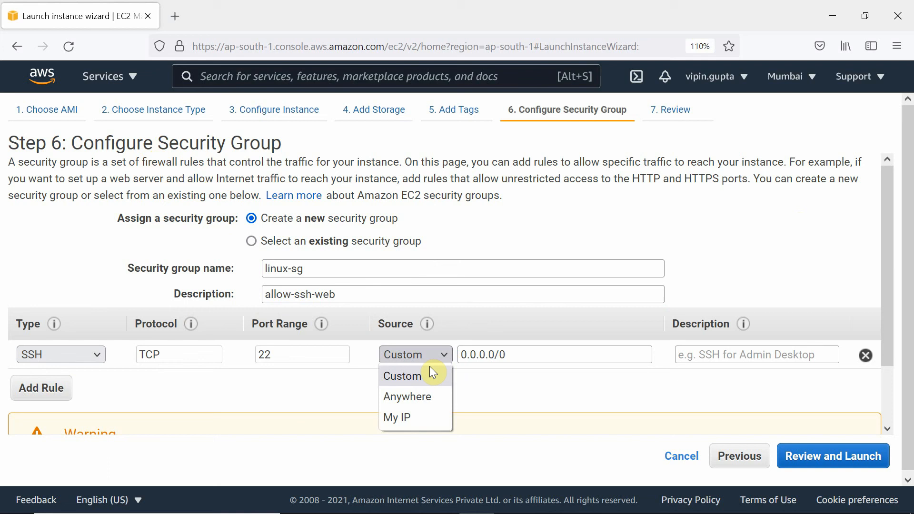
{"action": "left_click", "coordinate": [415, 396]}
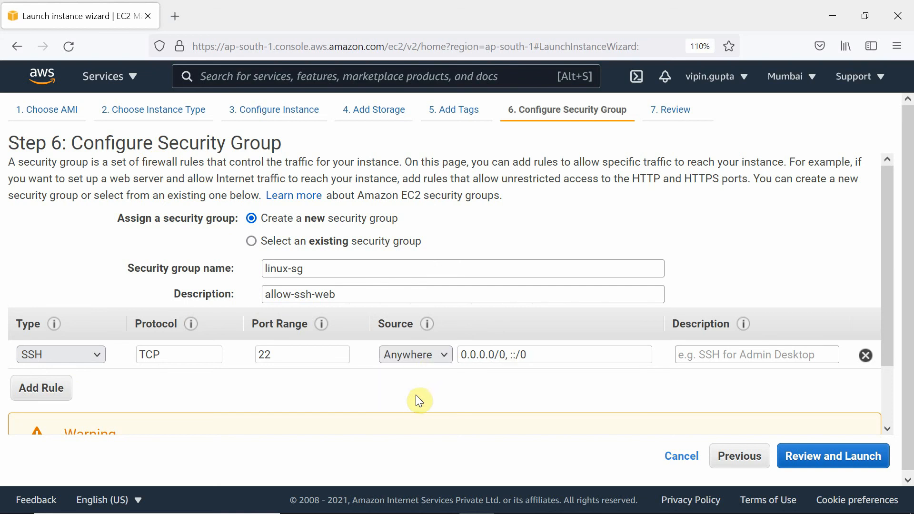
{"action": "left_click", "coordinate": [426, 359]}
{"action": "left_click", "coordinate": [405, 416]}
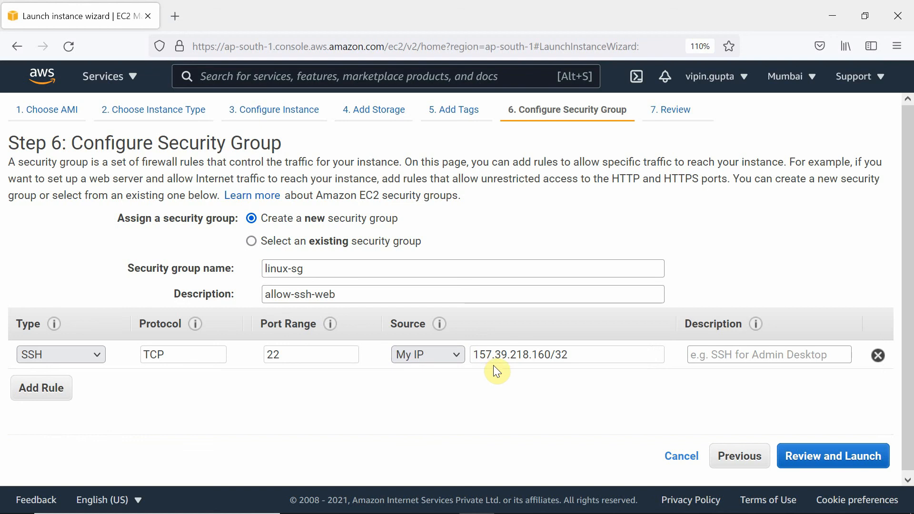
{"action": "left_click", "coordinate": [457, 356]}
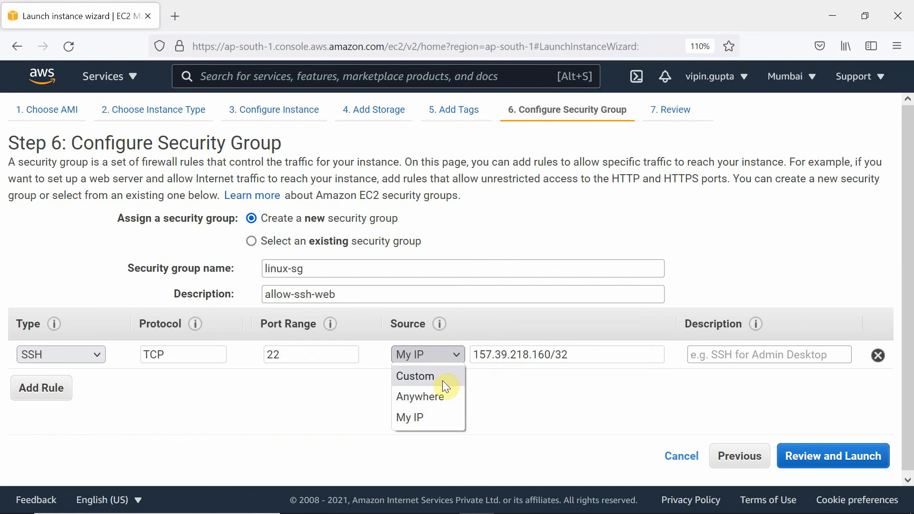
{"action": "left_click", "coordinate": [436, 394]}
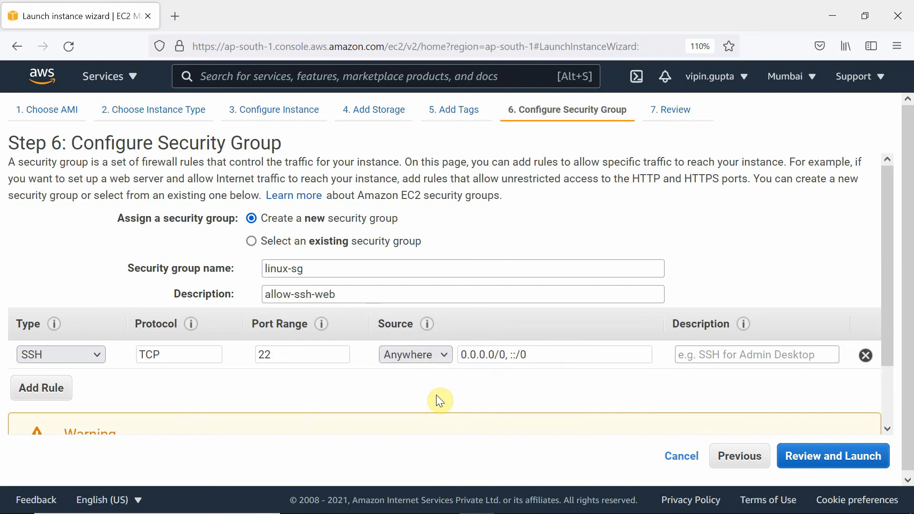
Set the SSH rule's source to Custom with the CIDR 0.0.0.0/0.
{"action": "left_click", "coordinate": [432, 356]}
{"action": "left_click", "coordinate": [421, 375]}
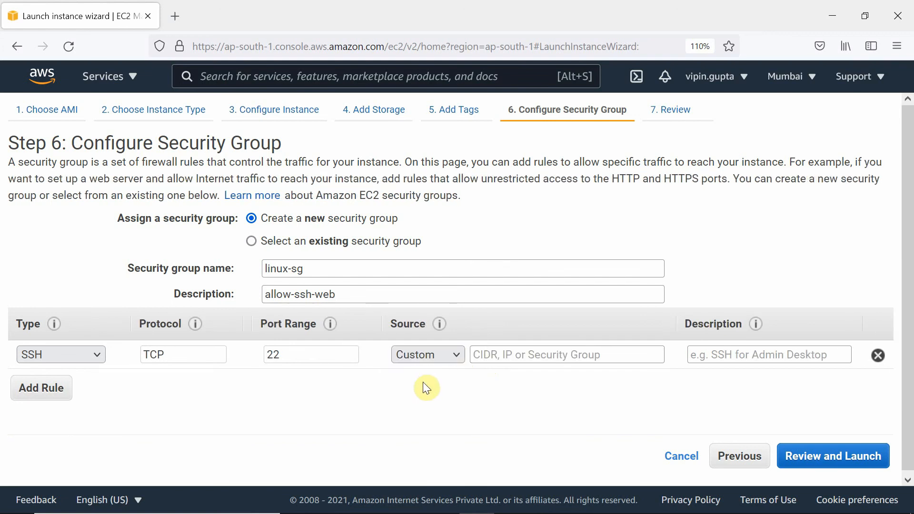
{"action": "left_click", "coordinate": [496, 357]}
{"action": "type", "text": "0"}
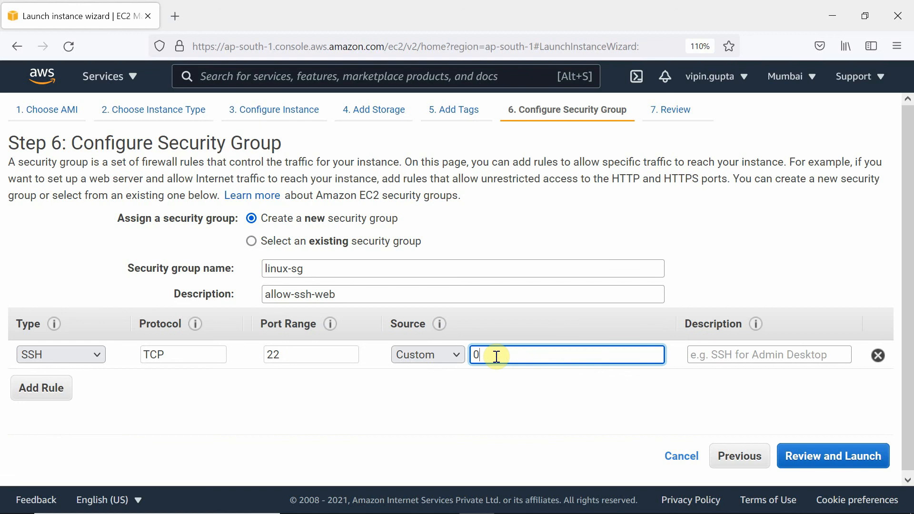
{"action": "left_click", "coordinate": [501, 410]}
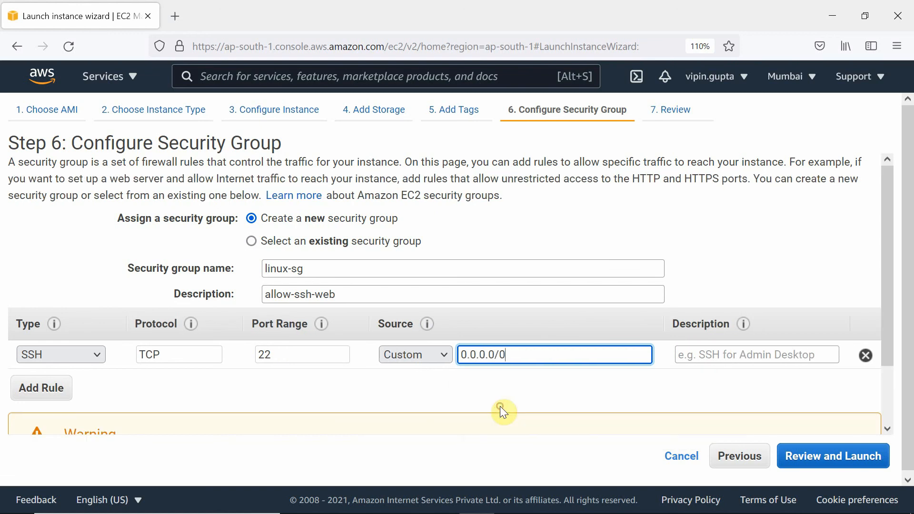
Add a second security group rule of type HTTP, keeping its default port and source.
{"action": "left_click", "coordinate": [57, 398]}
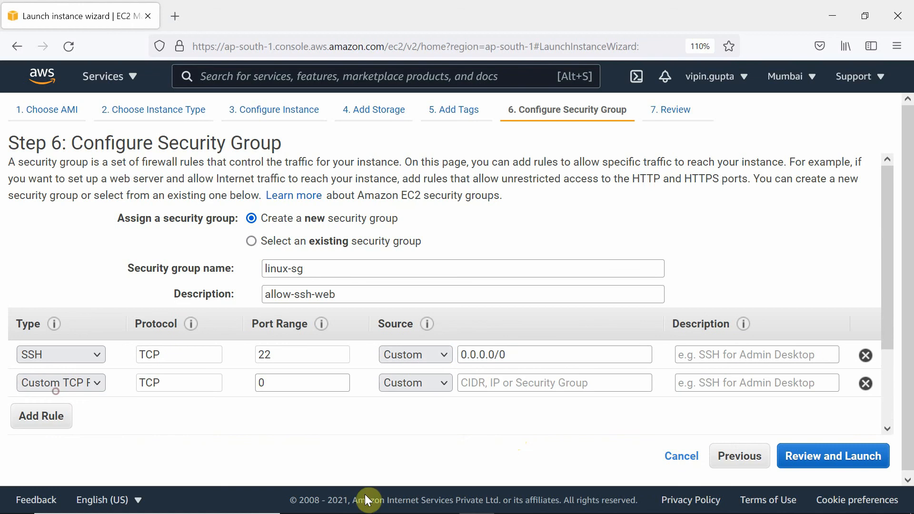
{"action": "left_click", "coordinate": [98, 384]}
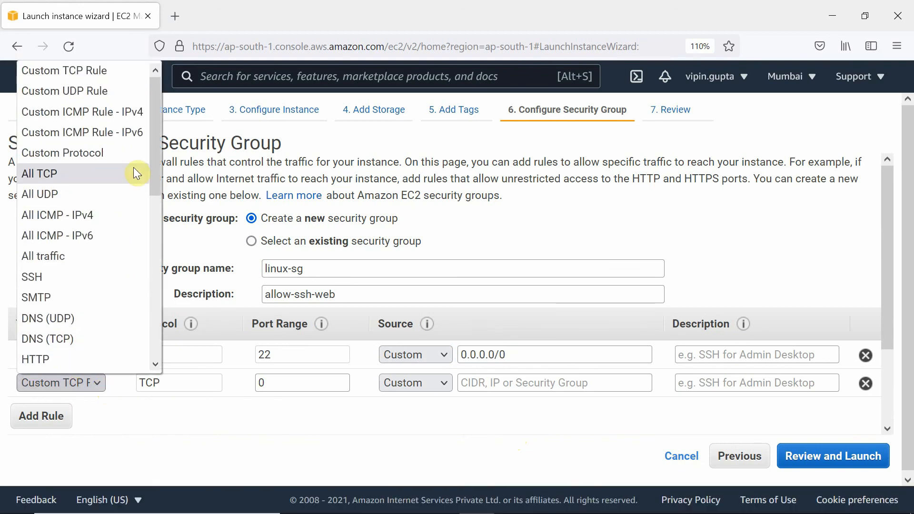
{"action": "left_click_drag", "start_coordinate": [155, 167], "coordinate": [152, 227]}
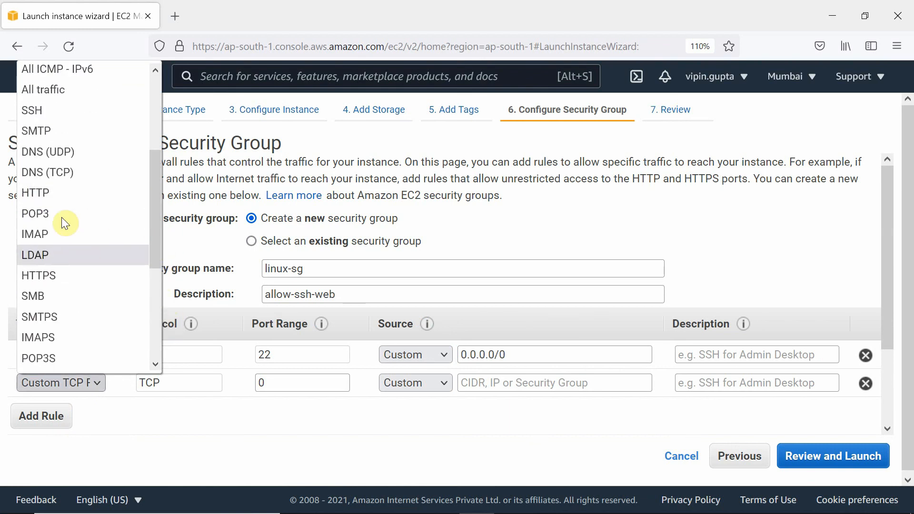
{"action": "left_click", "coordinate": [45, 194]}
{"action": "mouse_move", "coordinate": [490, 505]}
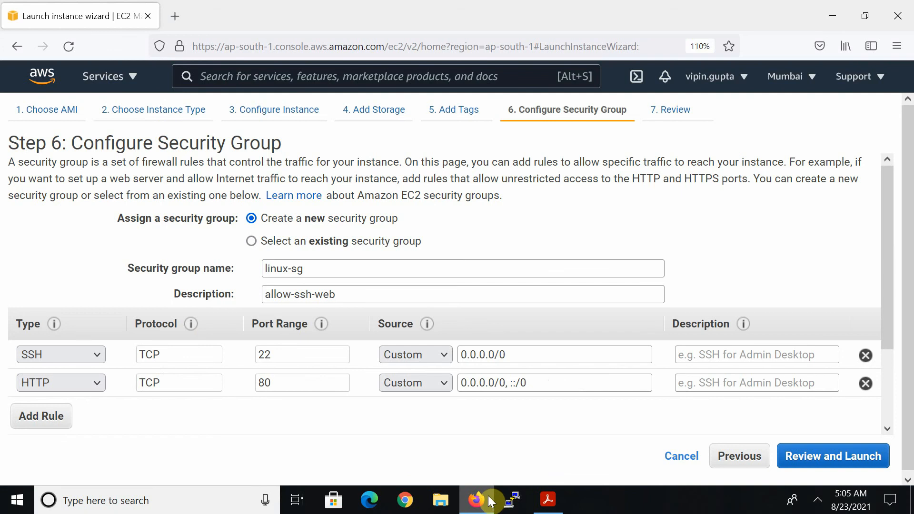
{"action": "left_click", "coordinate": [55, 427]}
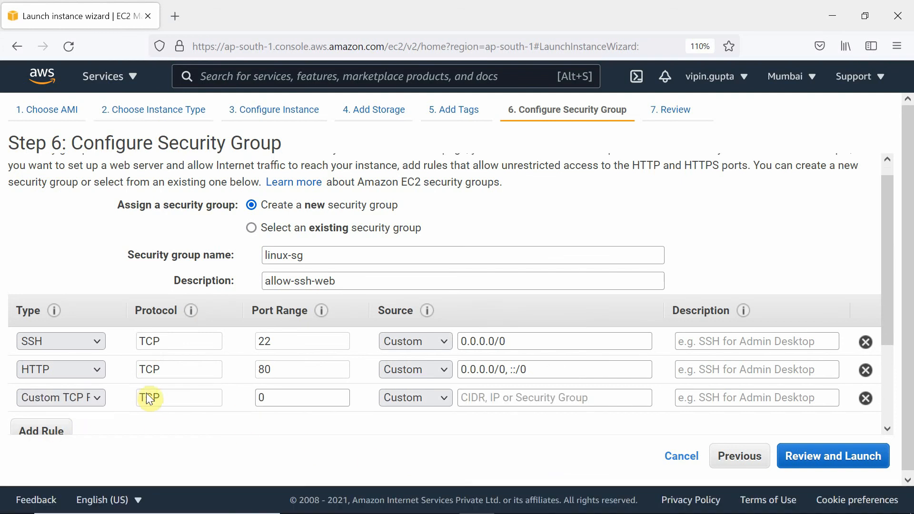
{"action": "left_click", "coordinate": [101, 396]}
{"action": "scroll", "coordinate": [146, 226], "scroll_direction": "down", "scroll_amount": 1}
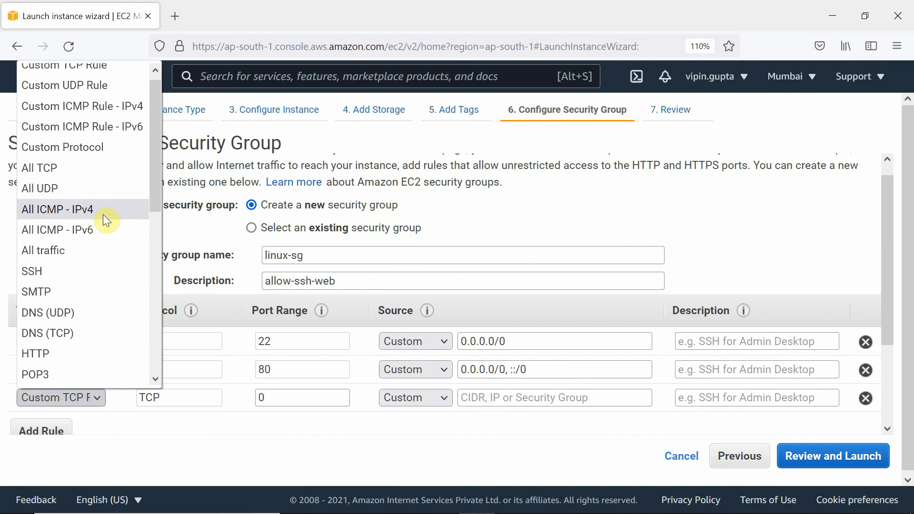
{"action": "left_click", "coordinate": [113, 429]}
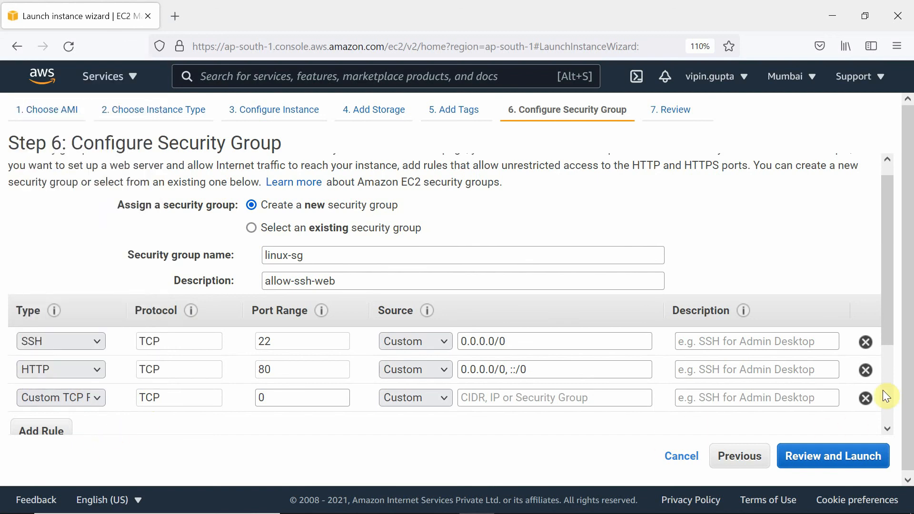
{"action": "left_click", "coordinate": [867, 399]}
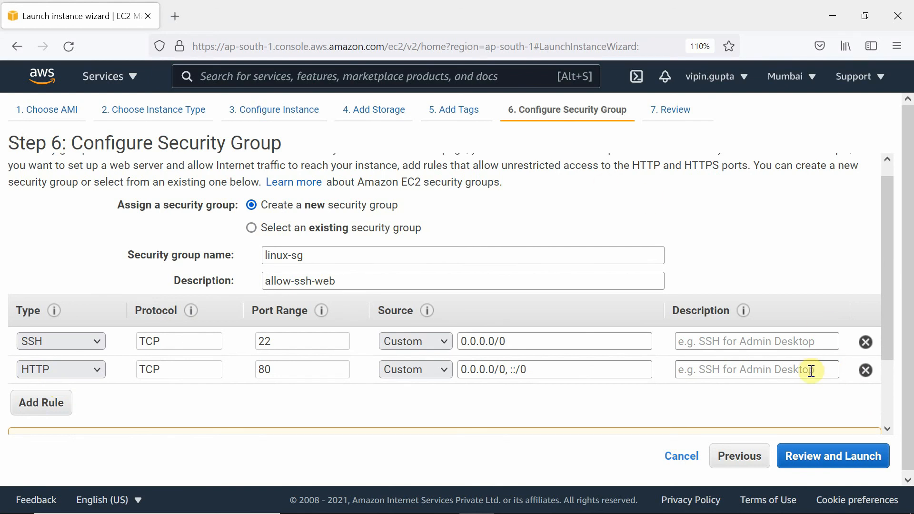
Continue to the launch review and check the security group rules, instance details, storage, AMI and instance type.
{"action": "left_click", "coordinate": [815, 460]}
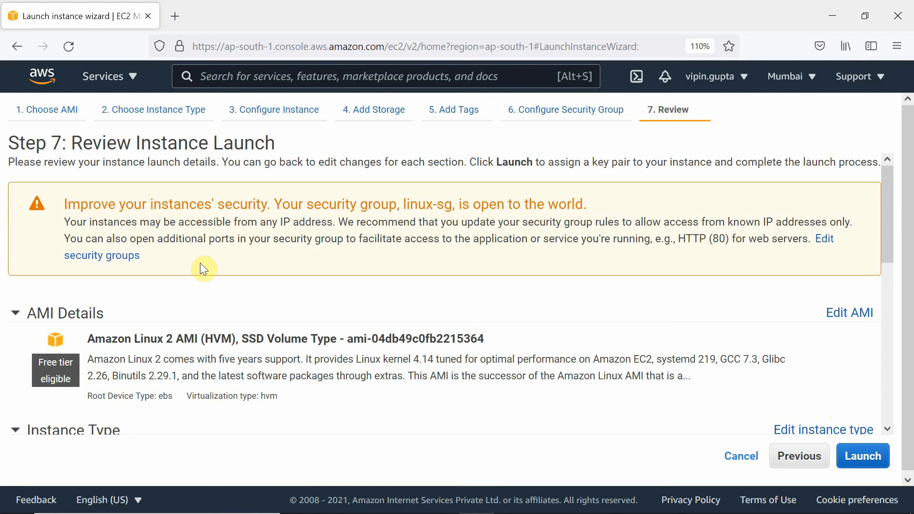
{"action": "left_click_drag", "start_coordinate": [889, 214], "coordinate": [892, 382]}
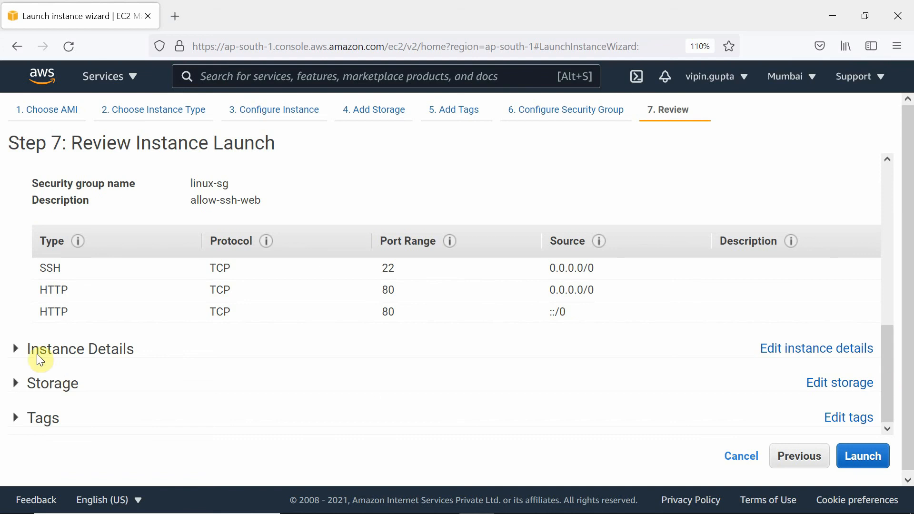
{"action": "left_click", "coordinate": [18, 354]}
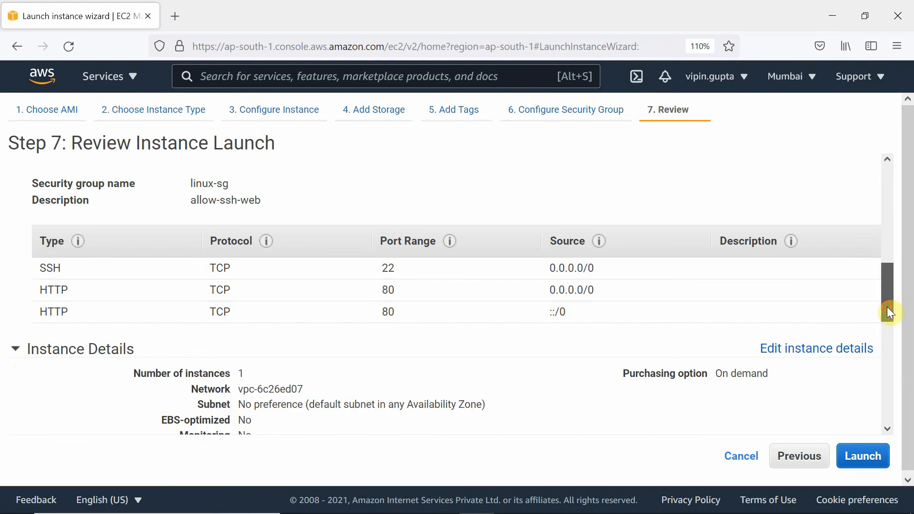
{"action": "left_click_drag", "start_coordinate": [887, 306], "coordinate": [882, 422]}
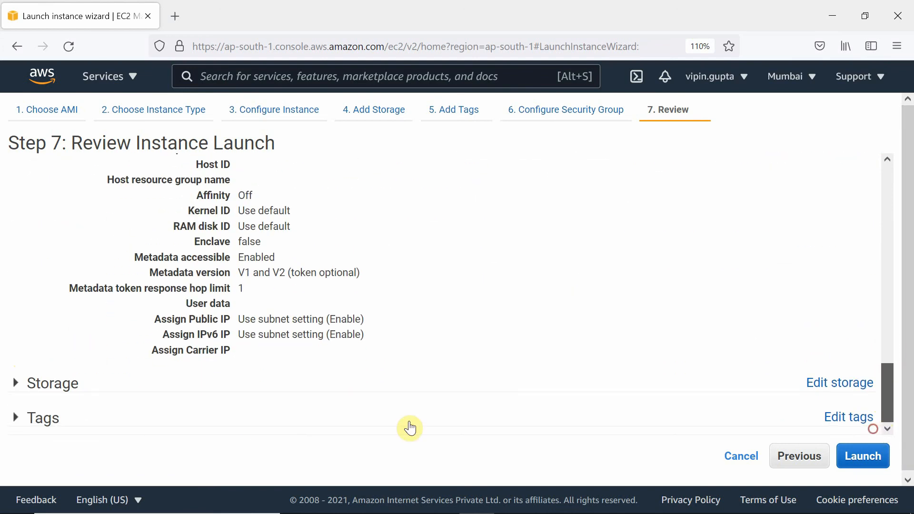
{"action": "left_click", "coordinate": [18, 384]}
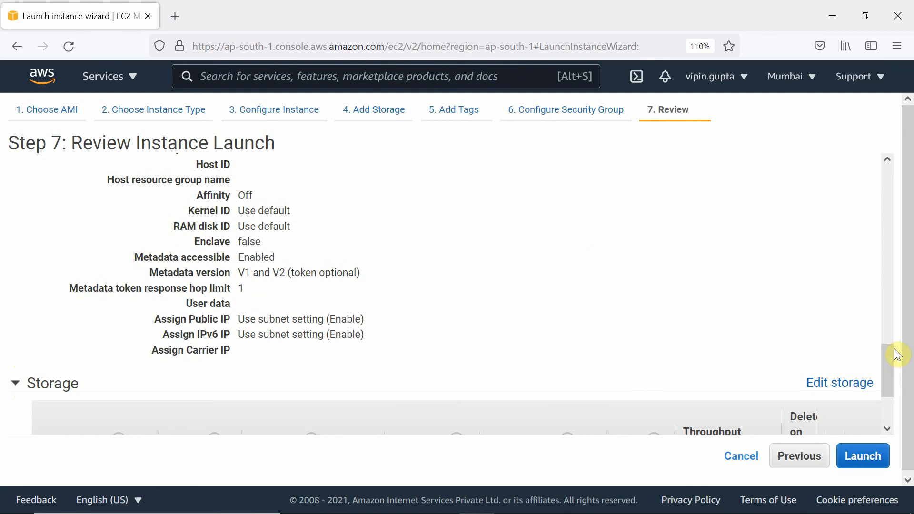
{"action": "left_click_drag", "start_coordinate": [889, 356], "coordinate": [885, 396]}
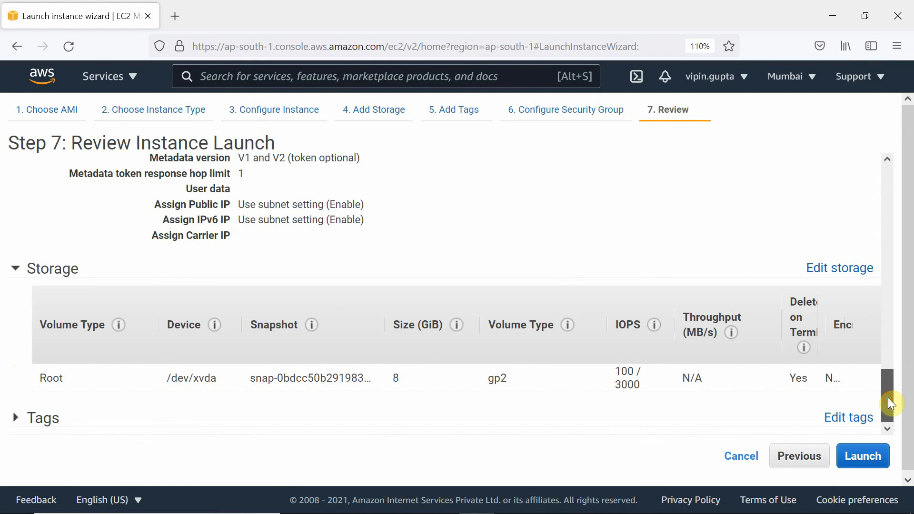
{"action": "left_click_drag", "start_coordinate": [892, 404], "coordinate": [911, 225]}
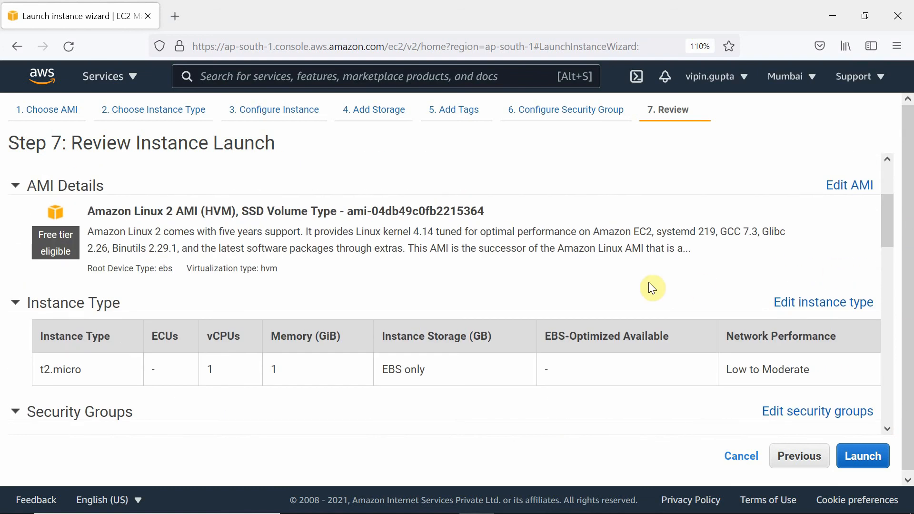
Launch the instance with the existing key pair mumbai-key, acknowledging access to its private key file.
{"action": "left_click", "coordinate": [862, 460]}
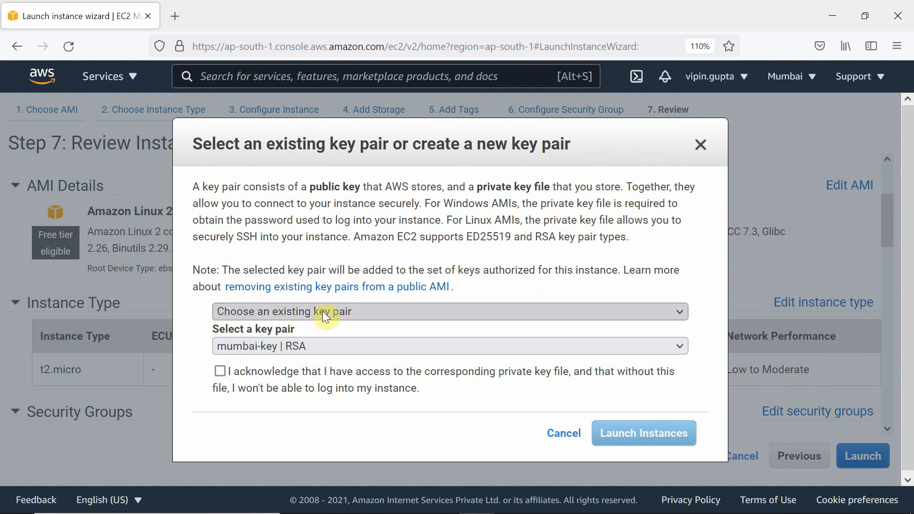
{"action": "left_click", "coordinate": [410, 311]}
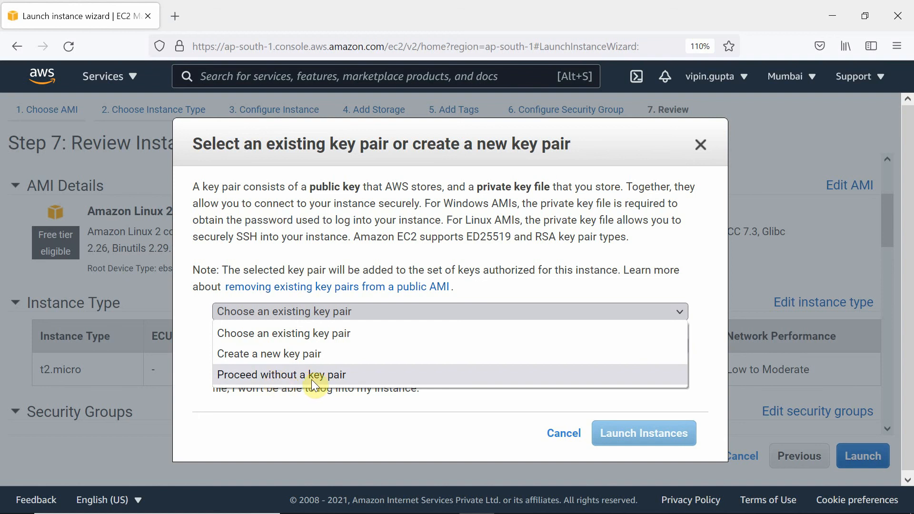
{"action": "left_click", "coordinate": [310, 334]}
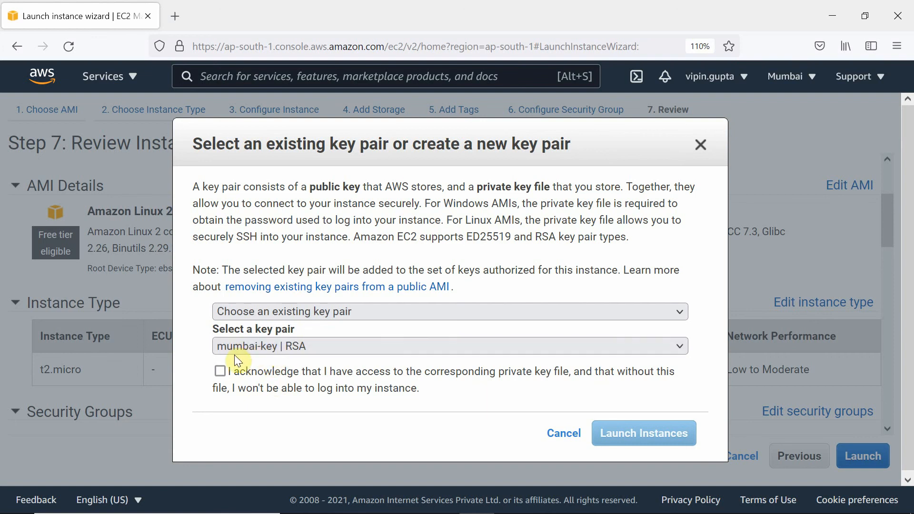
{"action": "left_click", "coordinate": [220, 376]}
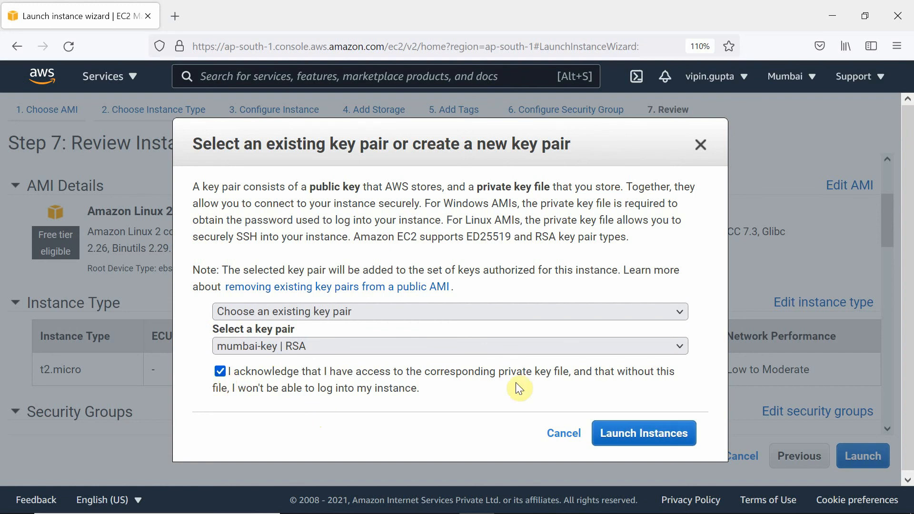
{"action": "left_click", "coordinate": [644, 436]}
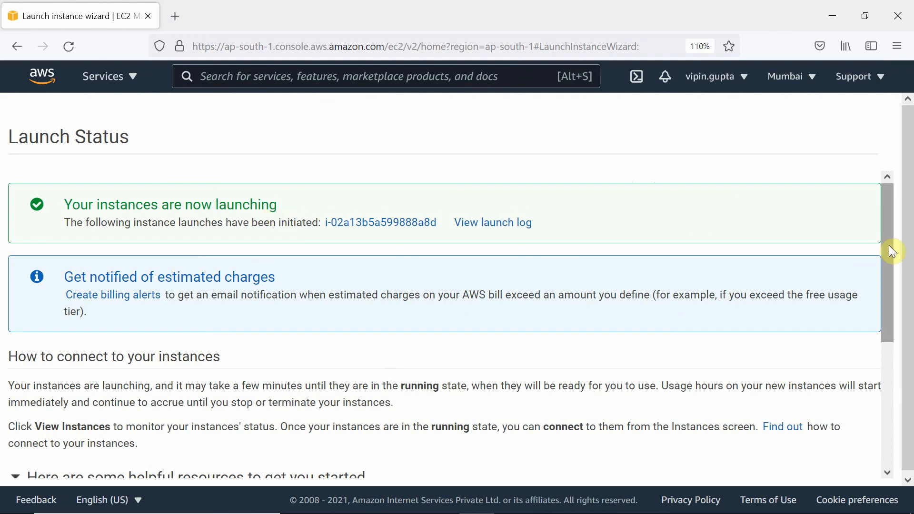
Go to the instances list and select the Linux Webserver instance.
{"action": "left_click_drag", "start_coordinate": [889, 245], "coordinate": [889, 395]}
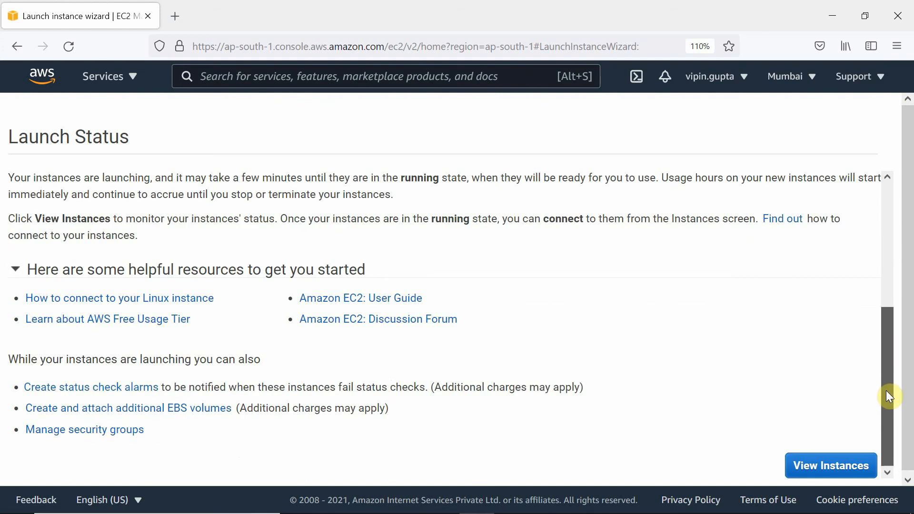
{"action": "left_click", "coordinate": [835, 467]}
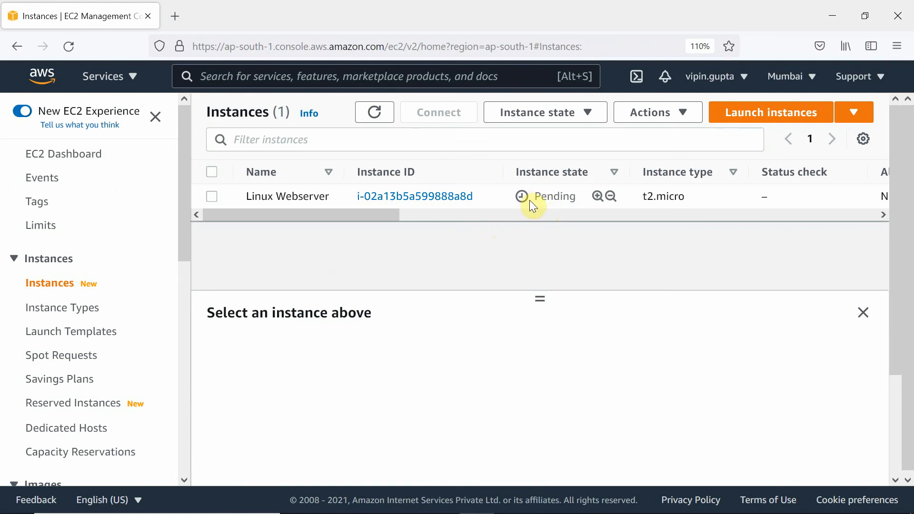
{"action": "left_click", "coordinate": [212, 198]}
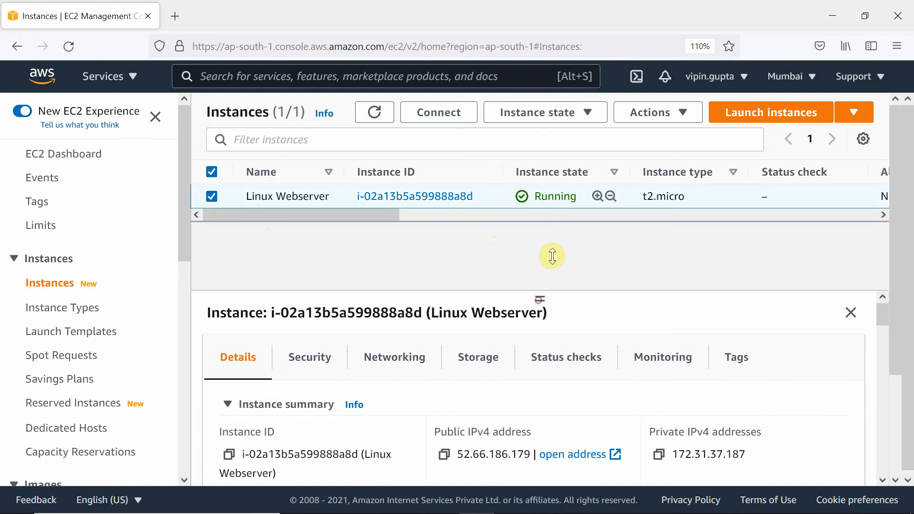
Examine the Linux Webserver instance summary, including its IP addresses, state, DNS names, instance type and VPC.
{"action": "left_click_drag", "start_coordinate": [900, 301], "coordinate": [894, 354]}
{"action": "left_click_drag", "start_coordinate": [885, 322], "coordinate": [885, 330]}
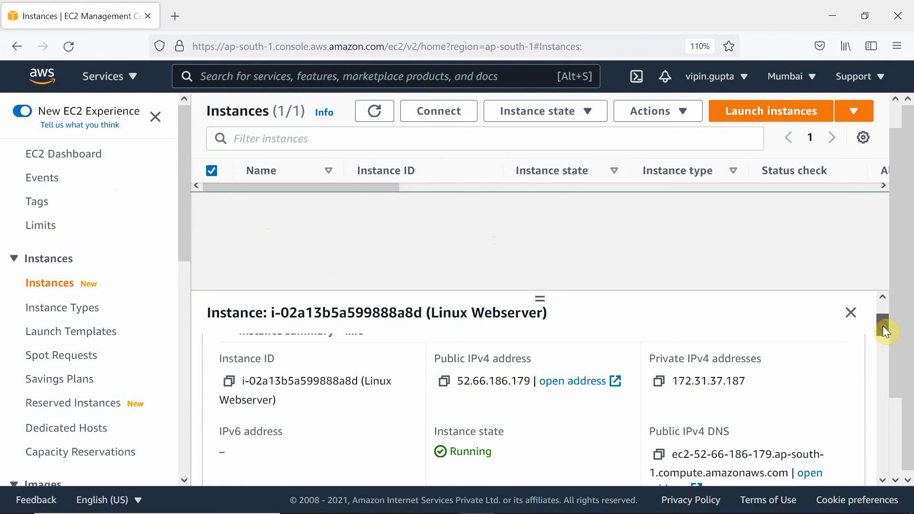
{"action": "left_click_drag", "start_coordinate": [883, 327], "coordinate": [884, 333]}
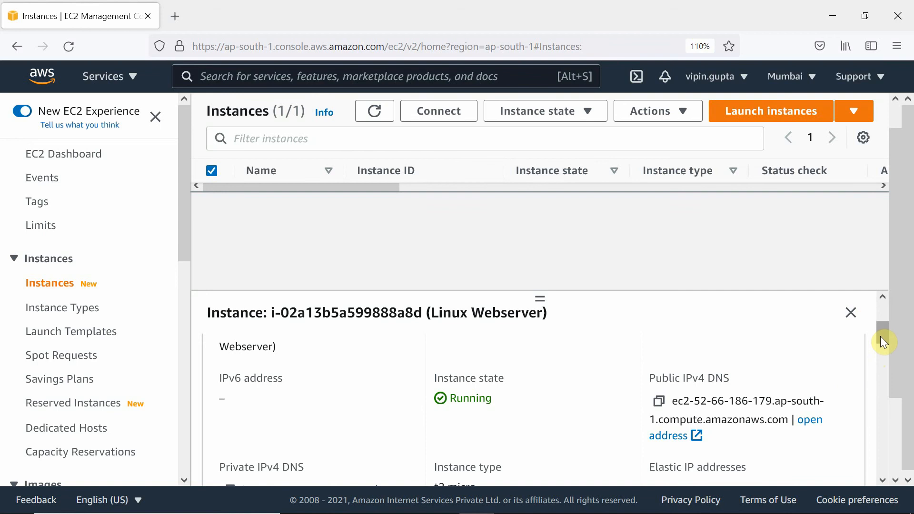
{"action": "left_click_drag", "start_coordinate": [881, 335], "coordinate": [881, 344]}
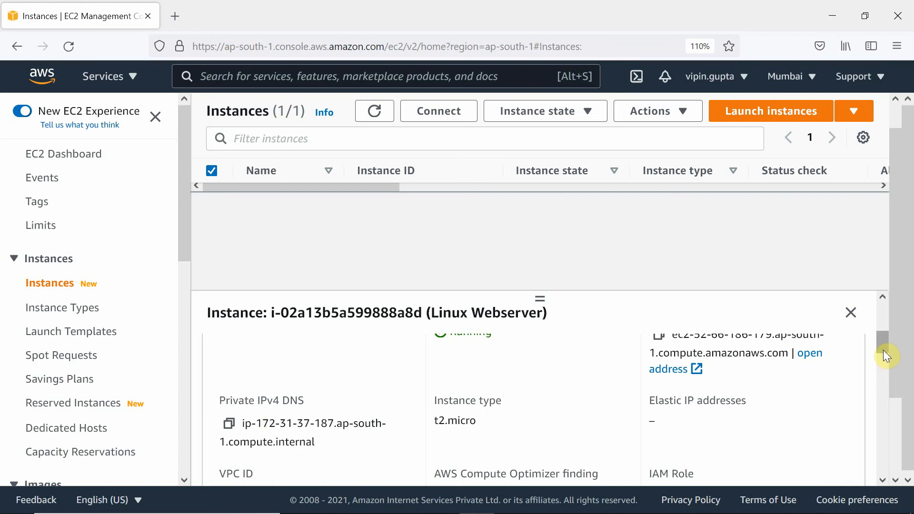
{"action": "left_click_drag", "start_coordinate": [884, 350], "coordinate": [867, 360]}
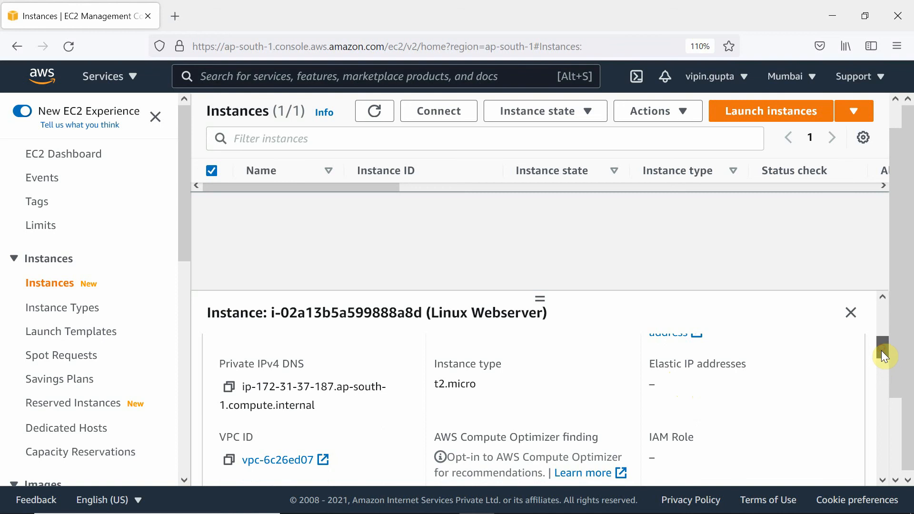
{"action": "left_click_drag", "start_coordinate": [881, 350], "coordinate": [836, 258]}
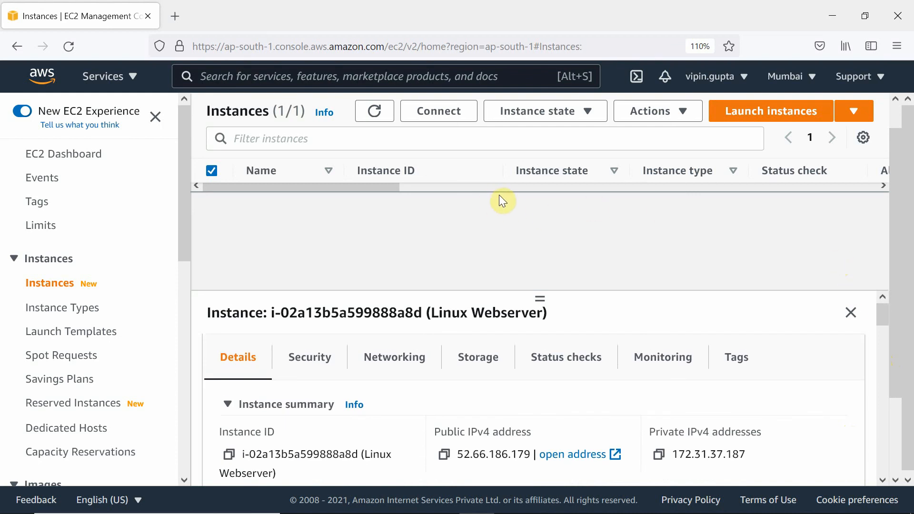
{"action": "left_click_drag", "start_coordinate": [540, 298], "coordinate": [541, 344]}
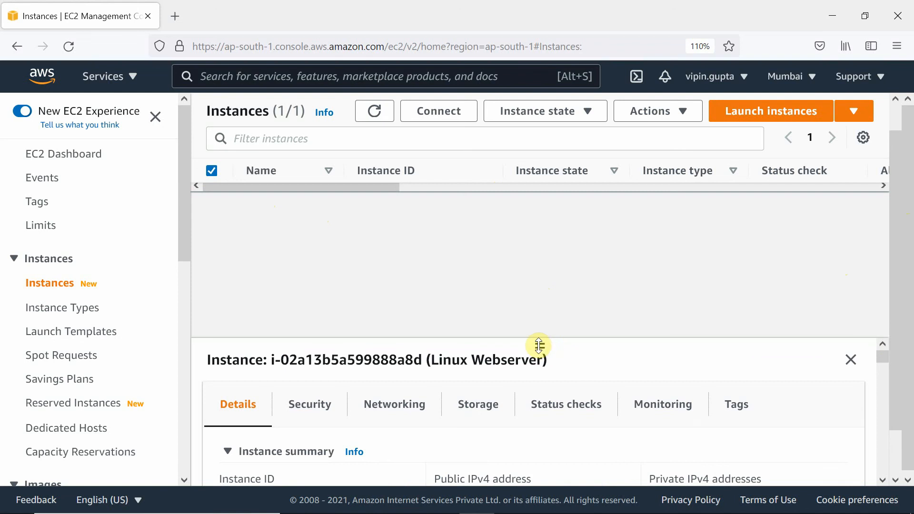
{"action": "left_click_drag", "start_coordinate": [538, 345], "coordinate": [551, 261]}
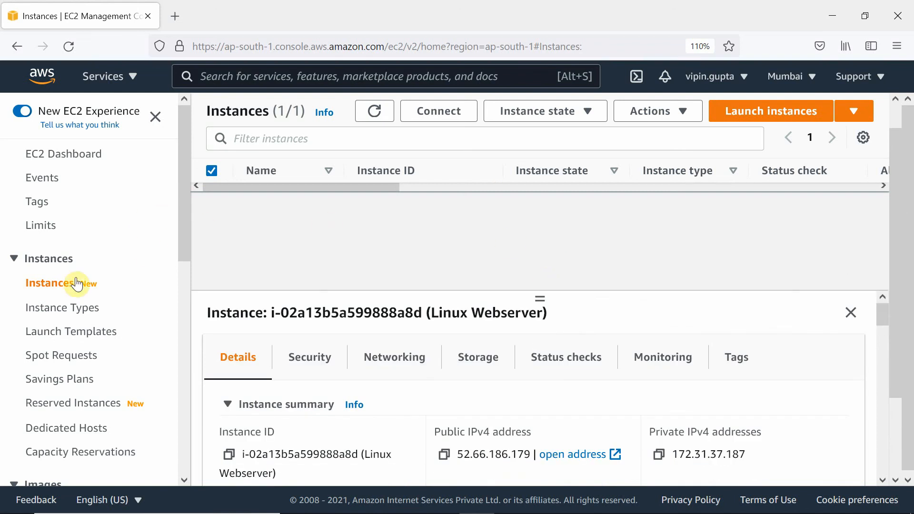